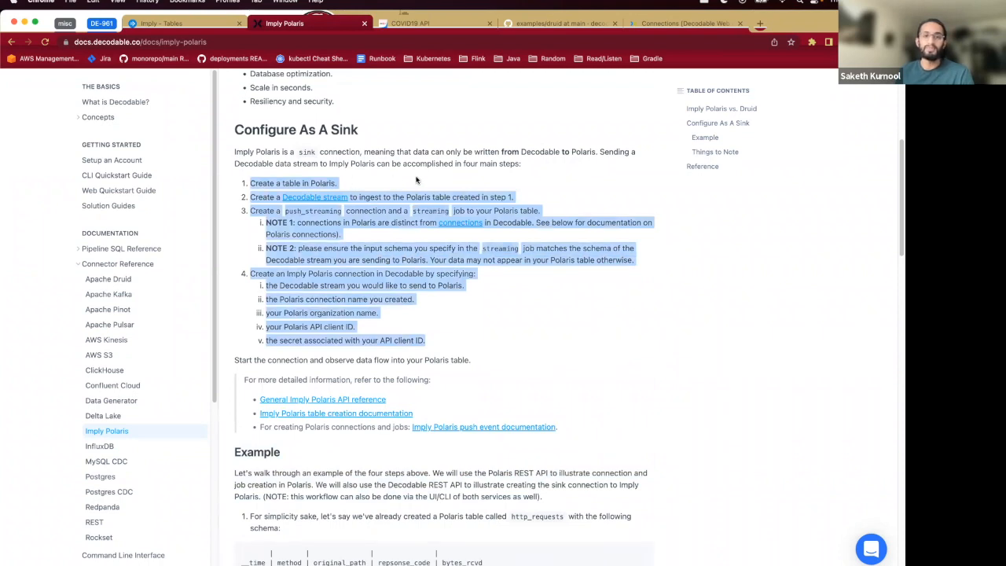
- Read the four main steps for configuring Imply Polaris as a sink in the Decodable documentation
left_click(557, 162)
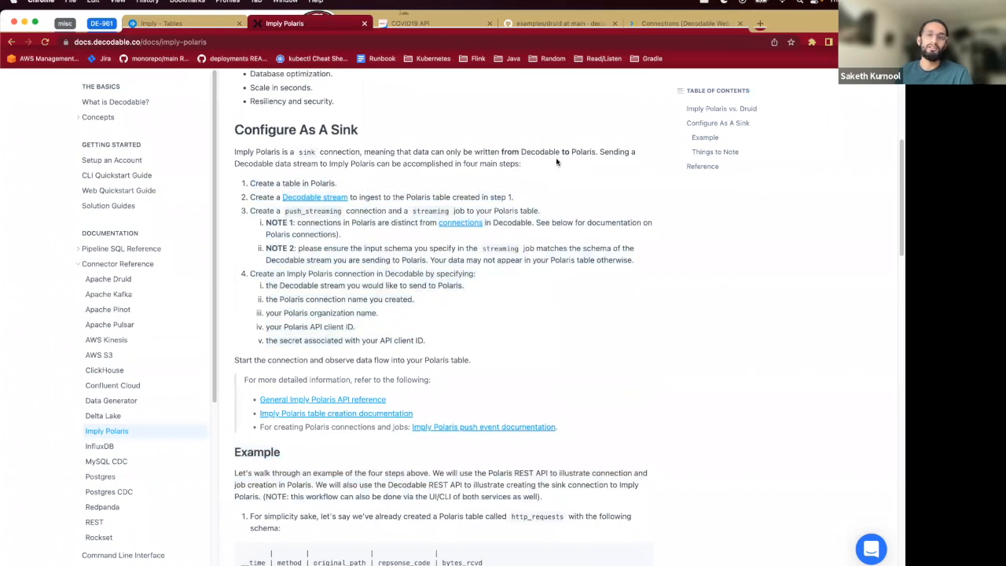
scroll(556, 319, "down", 5)
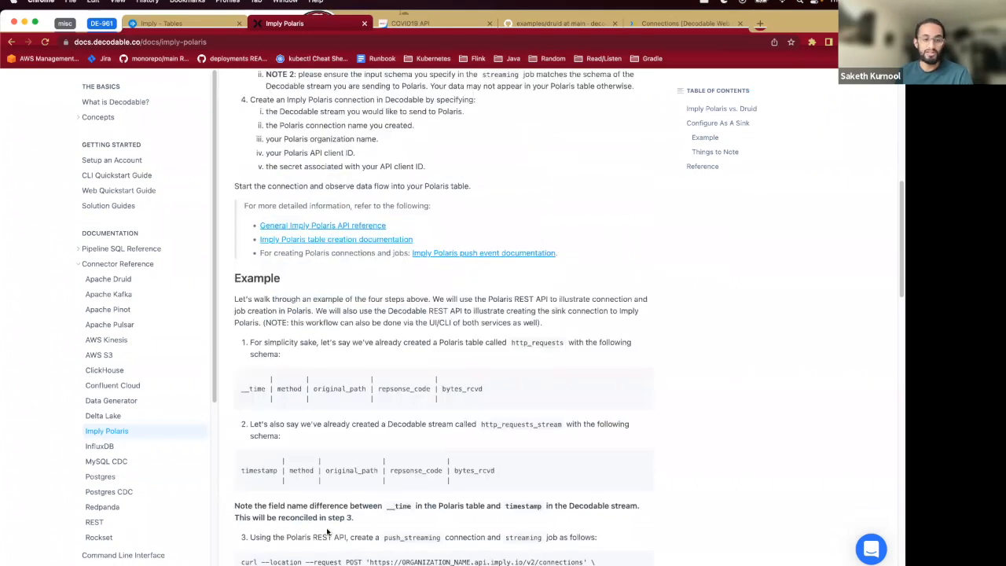
scroll(537, 425, "up", 10)
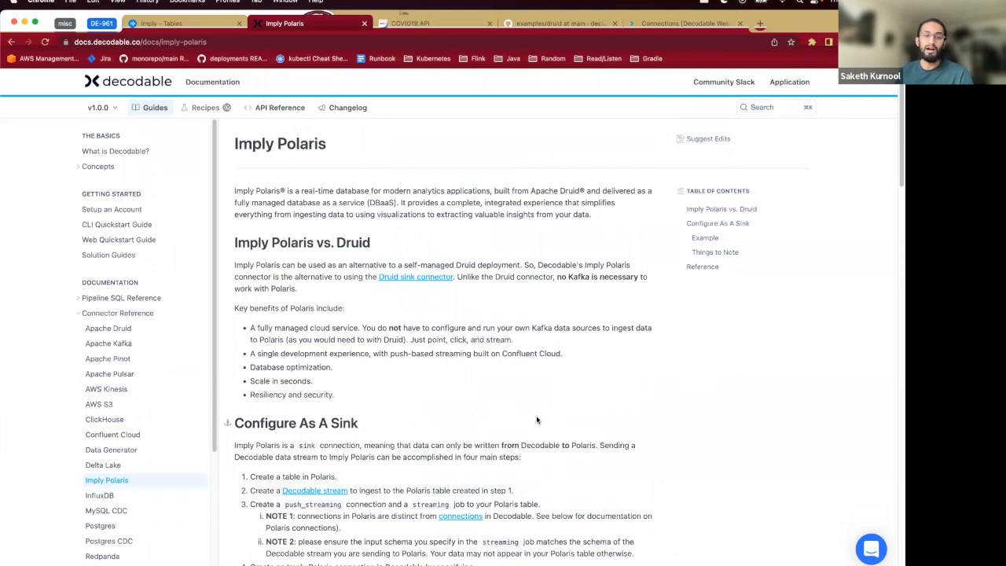
scroll(537, 420, "down", 6)
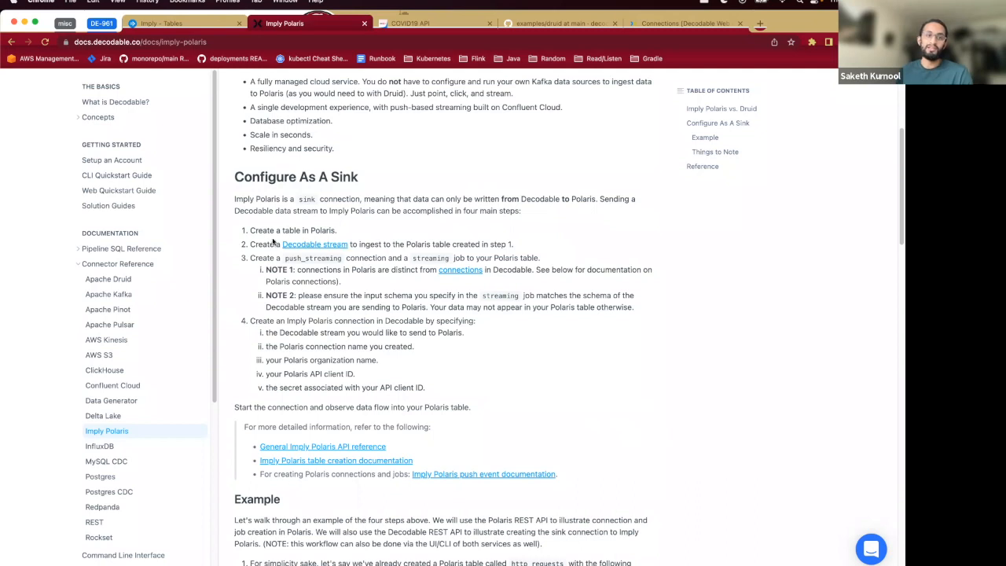
left_click_drag(250, 229, 457, 386)
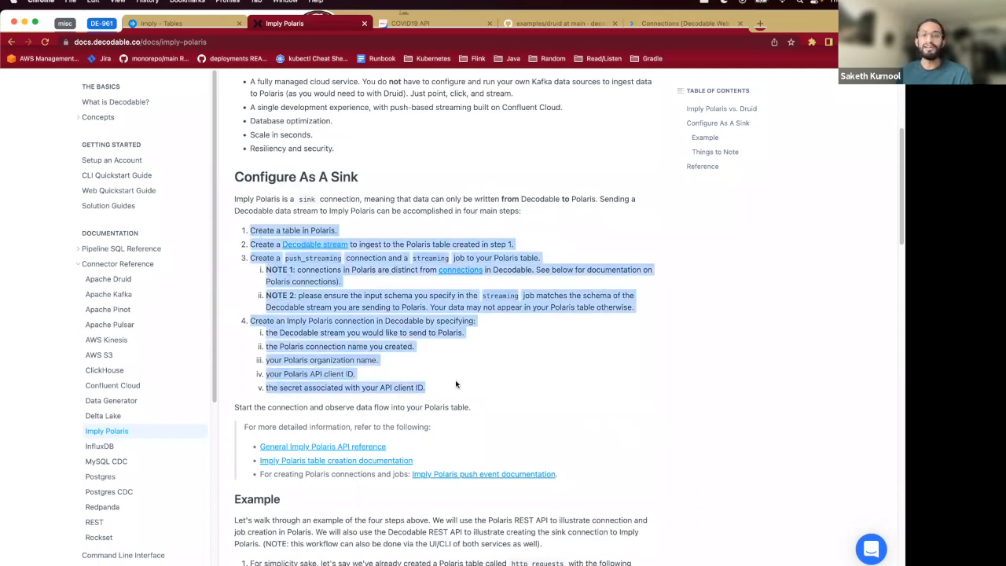
left_click(456, 384)
scroll(456, 377, "down", 3)
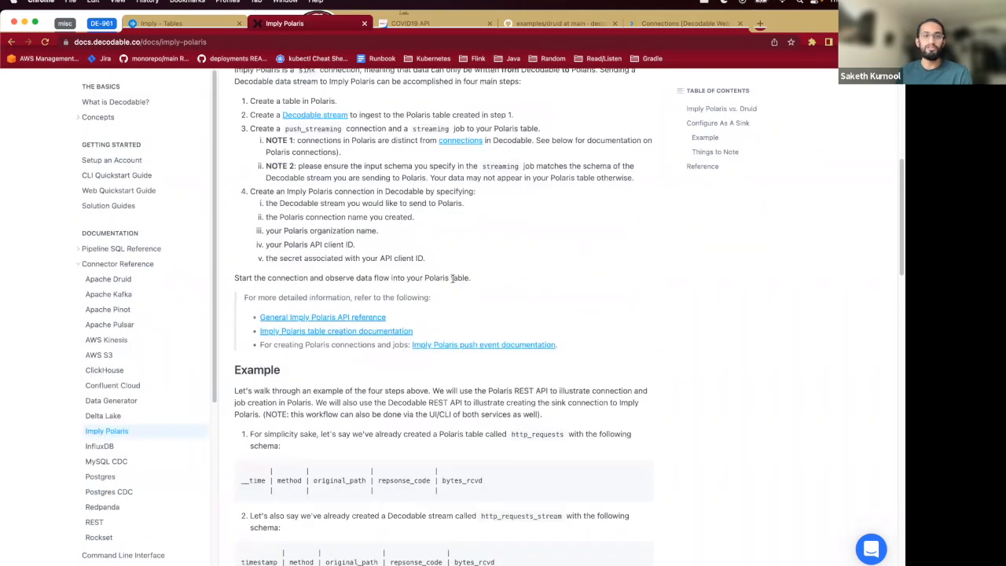
scroll(454, 314, "up", 6)
- Review the COVID 19 Stats to Apache Druid and Imply Polaris README in the GitHub examples druid folder
left_click(562, 24)
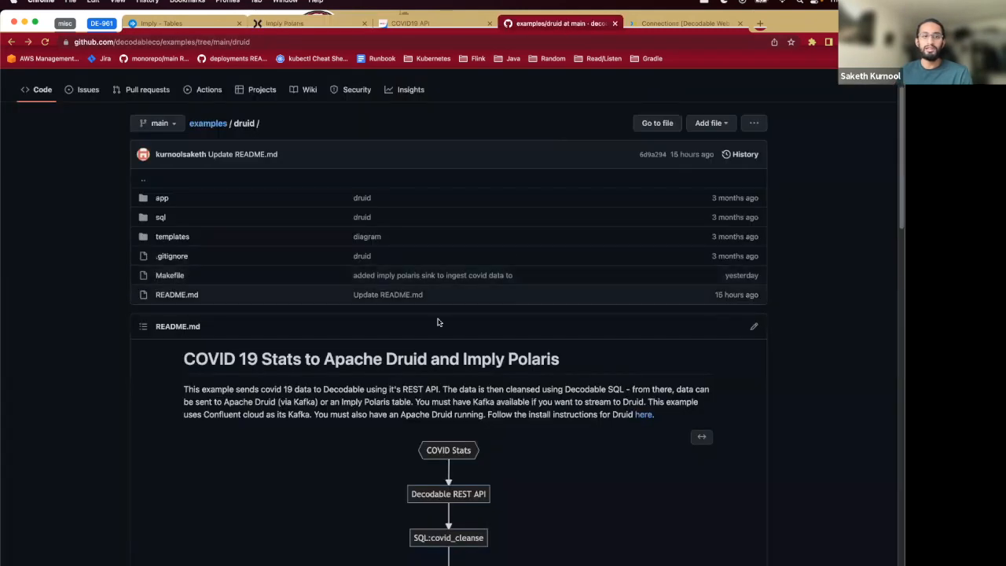
scroll(310, 247, "down", 2)
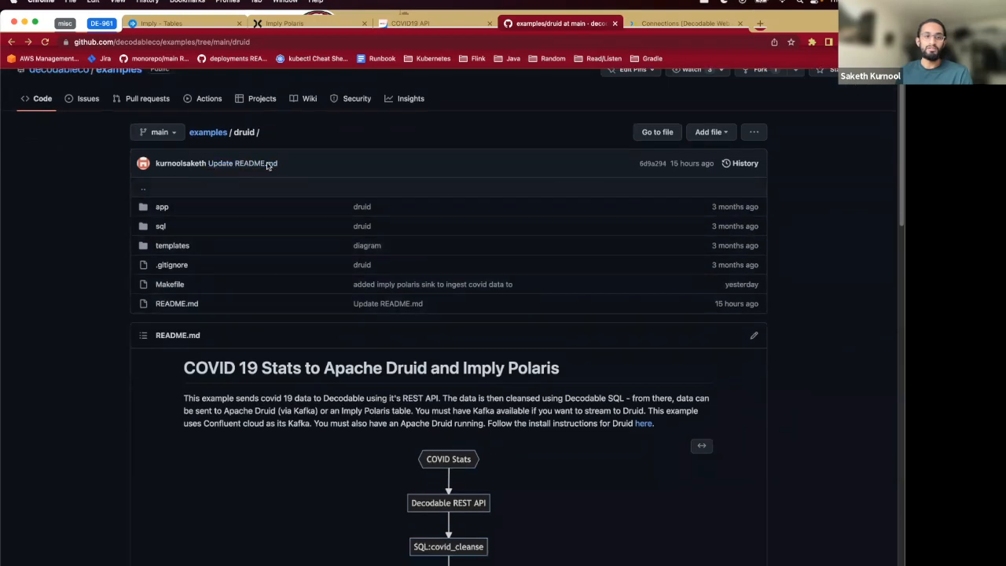
scroll(354, 305, "down", 4)
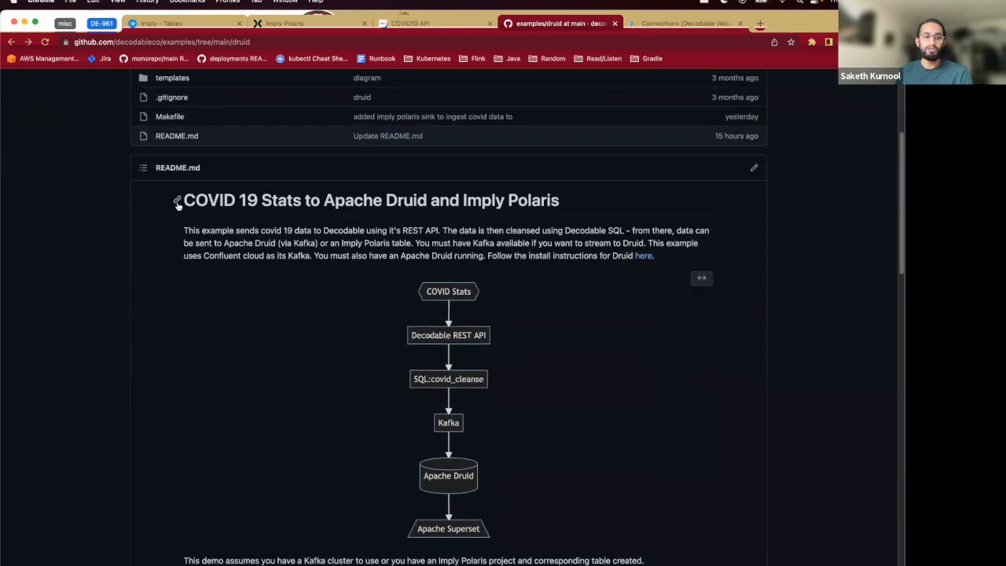
left_click(178, 203)
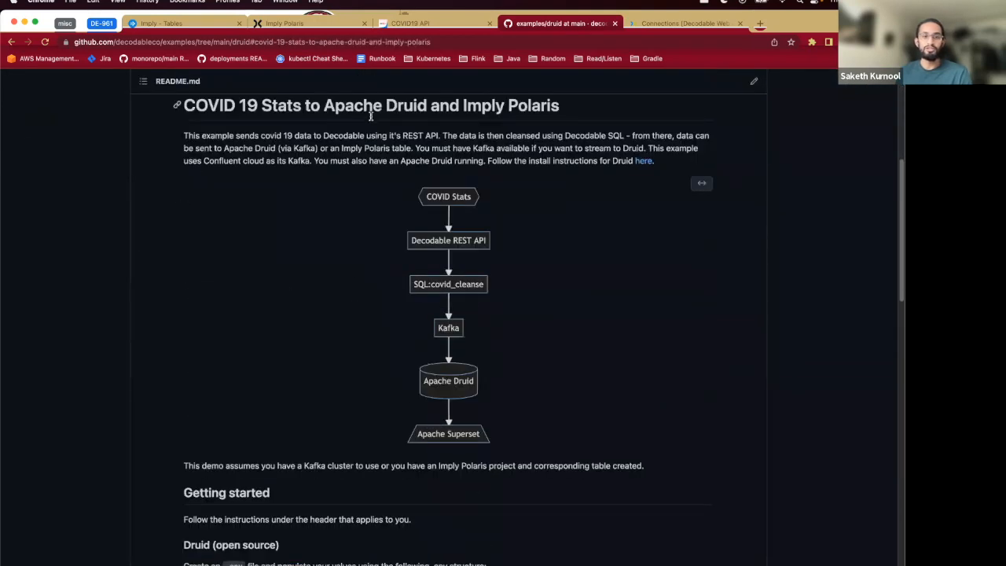
left_click_drag(184, 104, 301, 105)
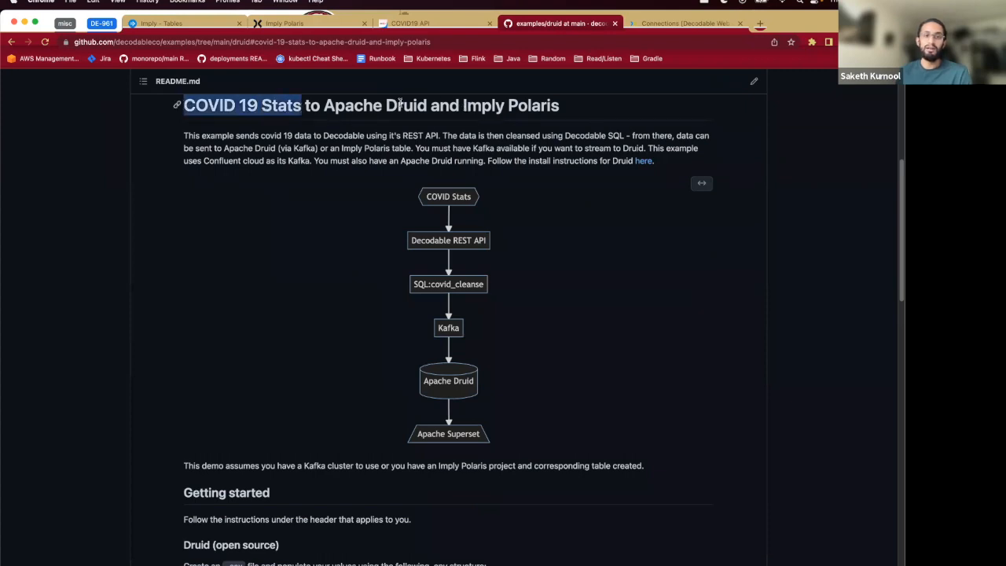
left_click_drag(463, 107, 595, 107)
left_click(322, 101)
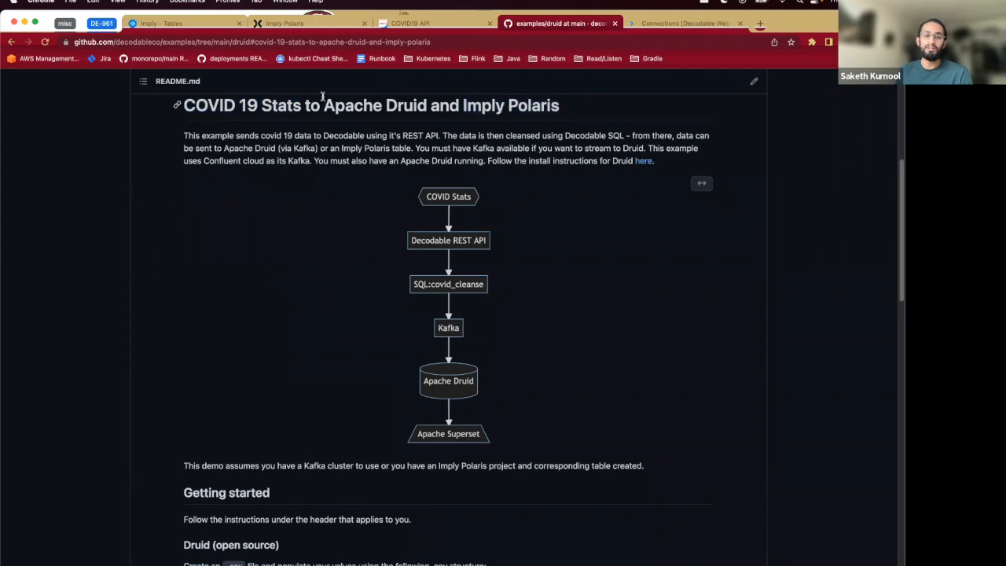
scroll(512, 341, "down", 8)
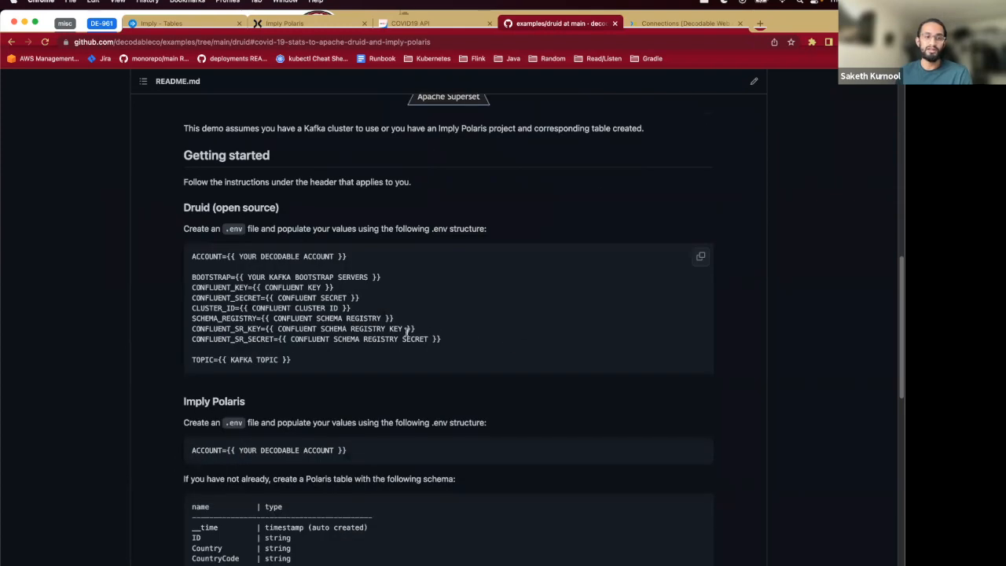
scroll(407, 333, "down", 1)
scroll(407, 334, "up", 15)
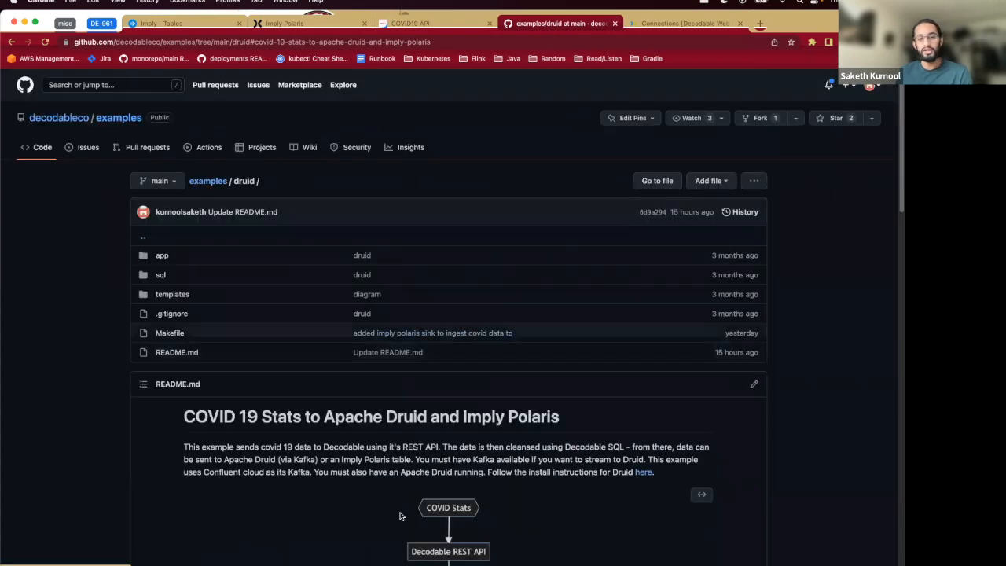
scroll(438, 500, "down", 1)
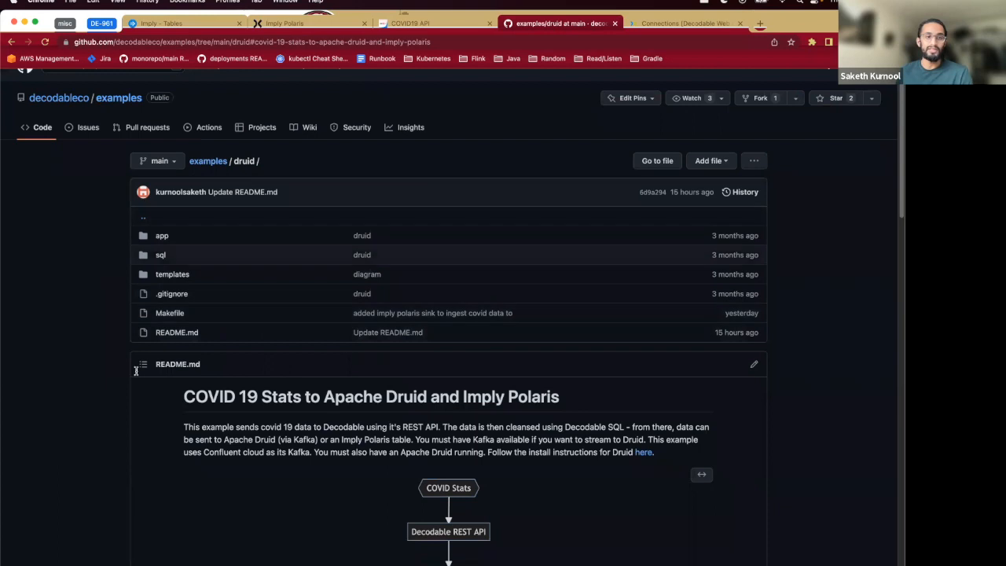
- Open the covid_cleanse.sql file in the sql folder and read its query
left_click(159, 256)
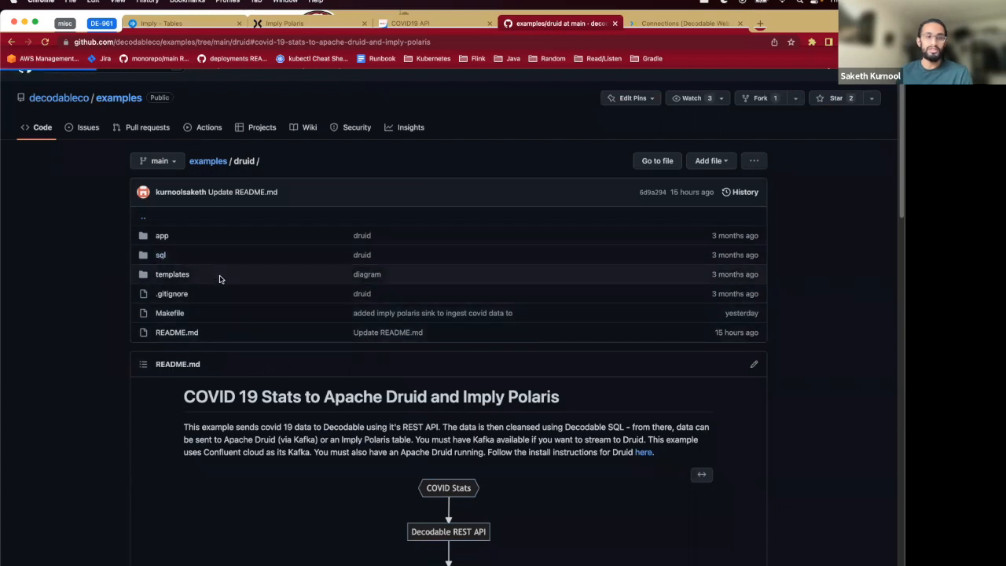
left_click(191, 256)
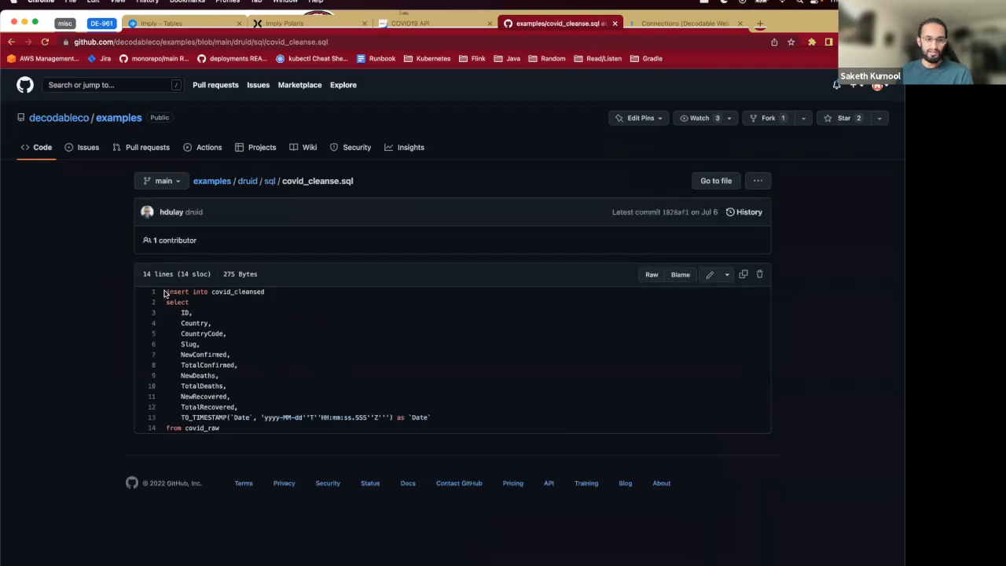
left_click_drag(165, 292, 308, 424)
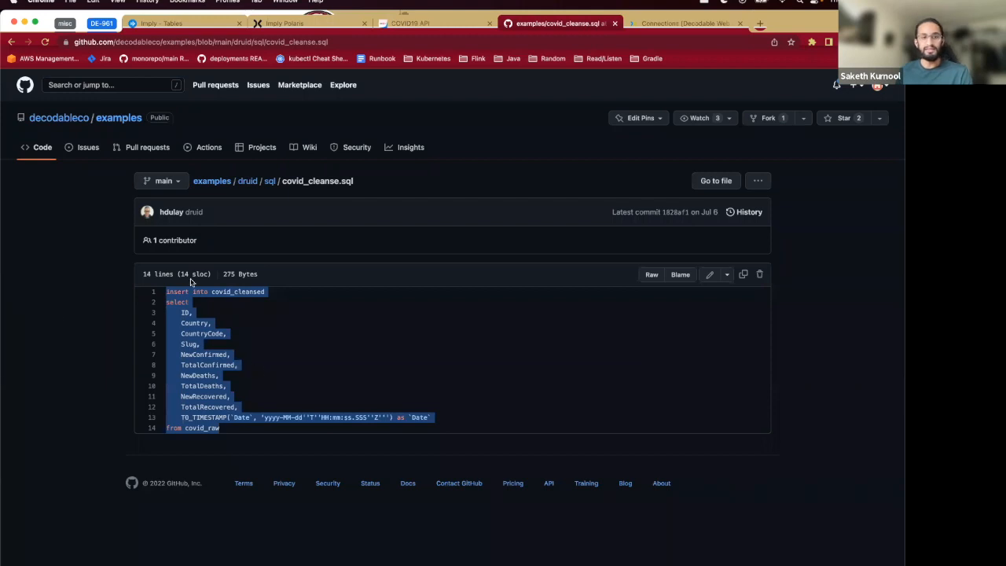
key("super+Left")
key("super+Left")
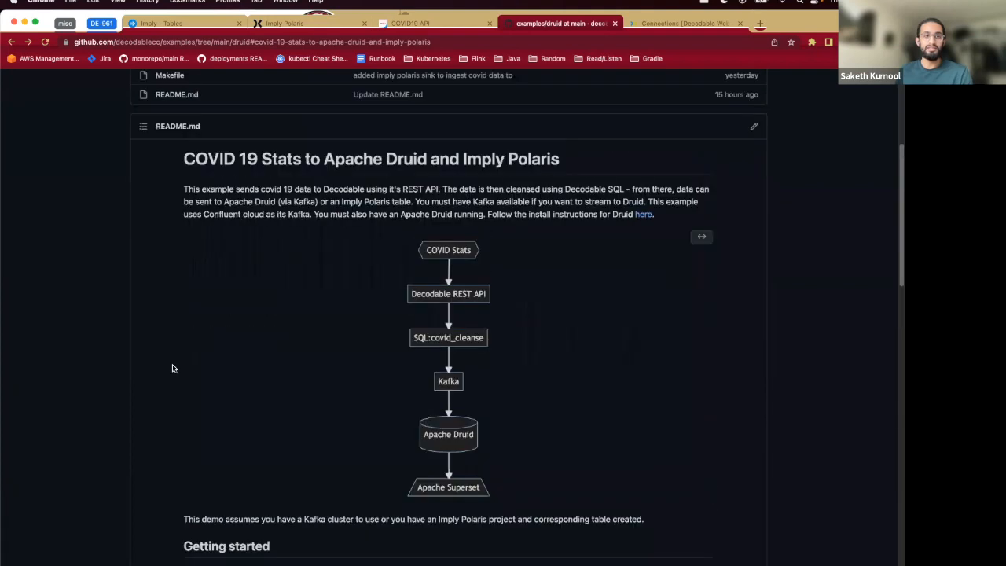
- Open the Makefile and examine its stream, connection, pipeline and polaris_flow targets
scroll(173, 369, "up", 4)
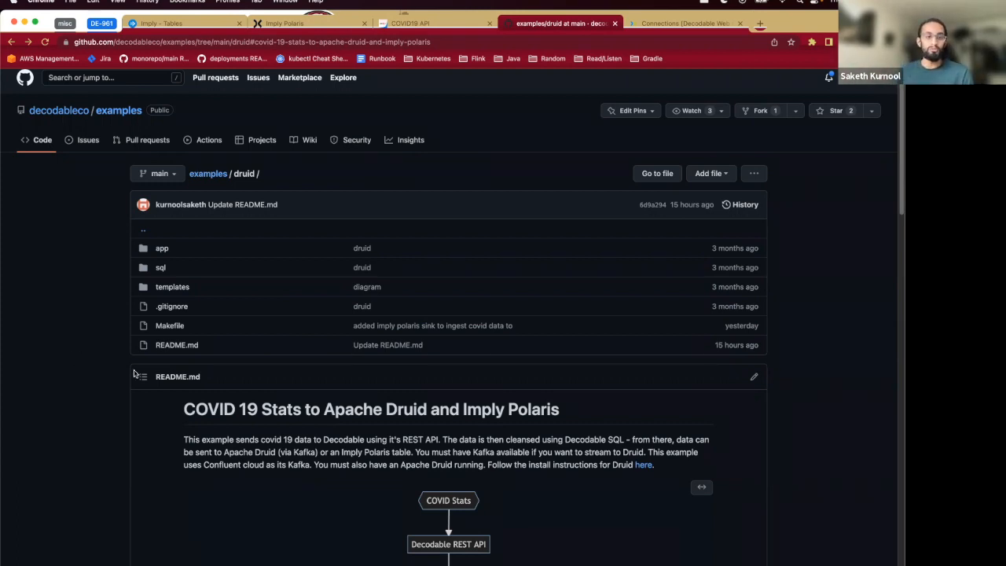
left_click(189, 332)
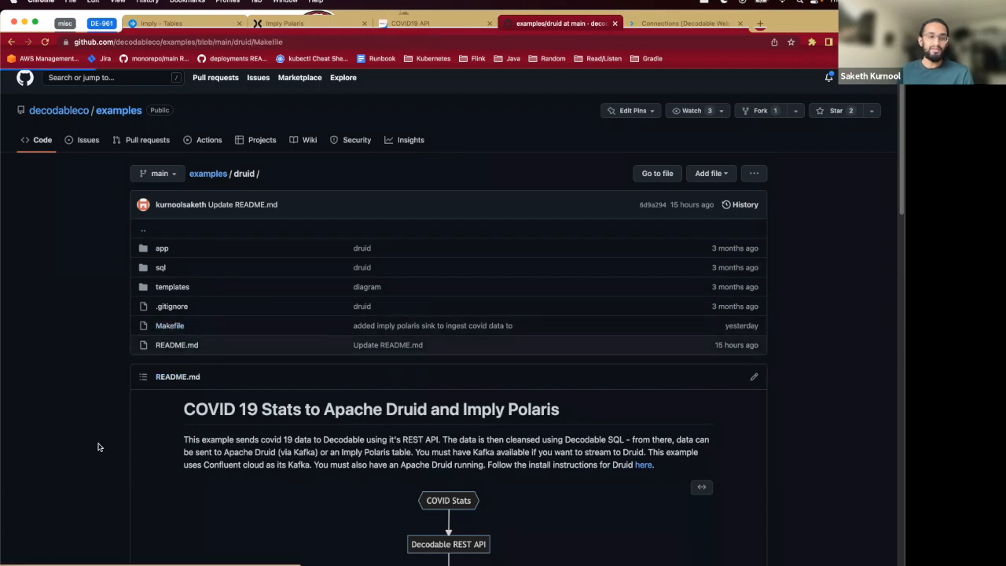
scroll(135, 468, "down", 10)
scroll(142, 456, "down", 5)
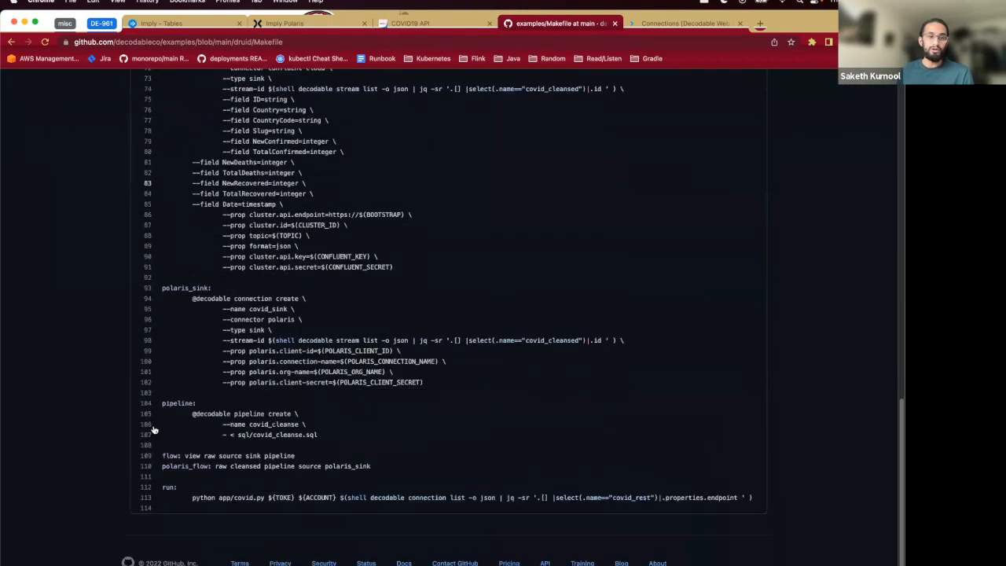
left_click_drag(162, 466, 381, 470)
left_click(248, 478)
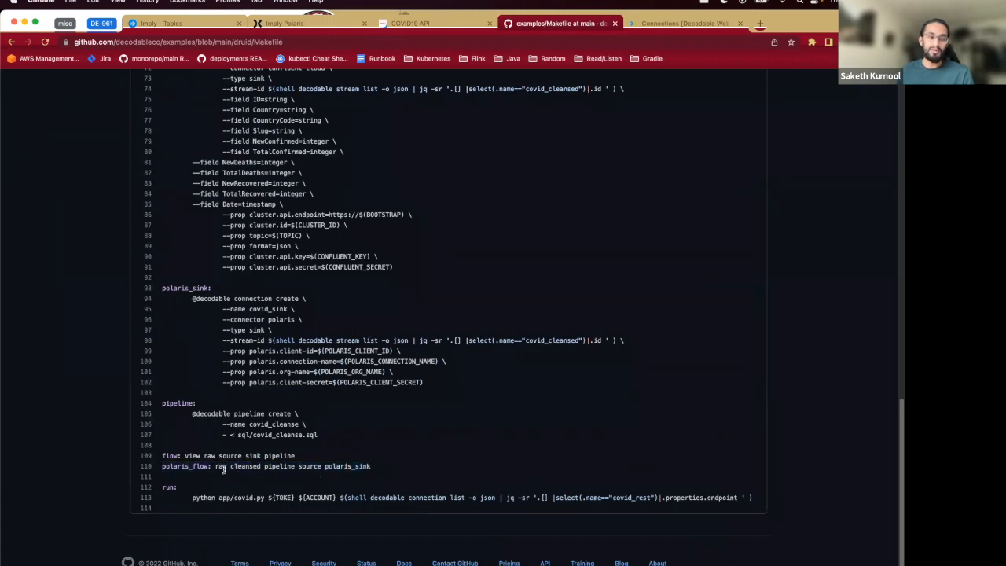
scroll(223, 472, "up", 15)
scroll(223, 472, "down", 6)
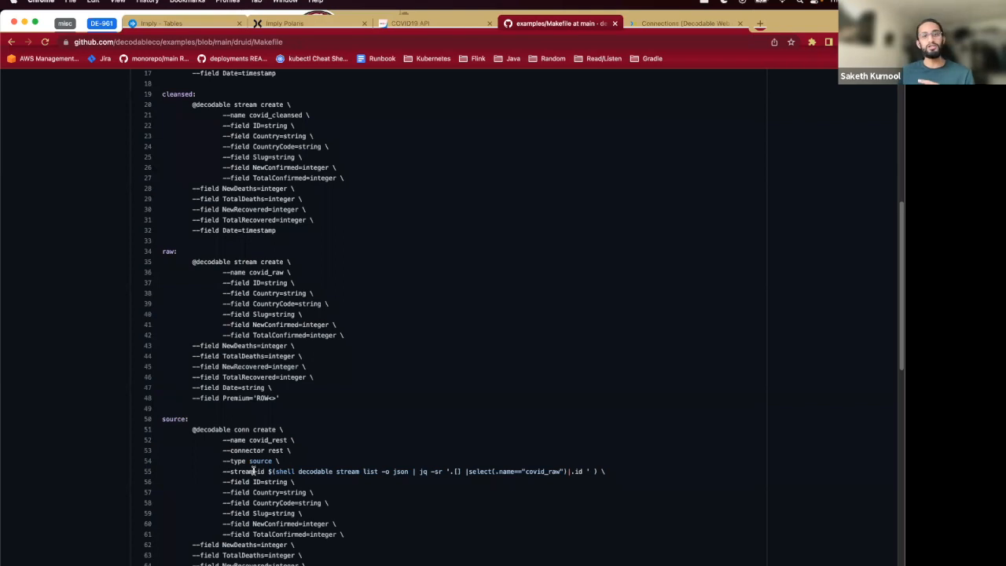
scroll(341, 445, "down", 1)
scroll(341, 444, "up", 1)
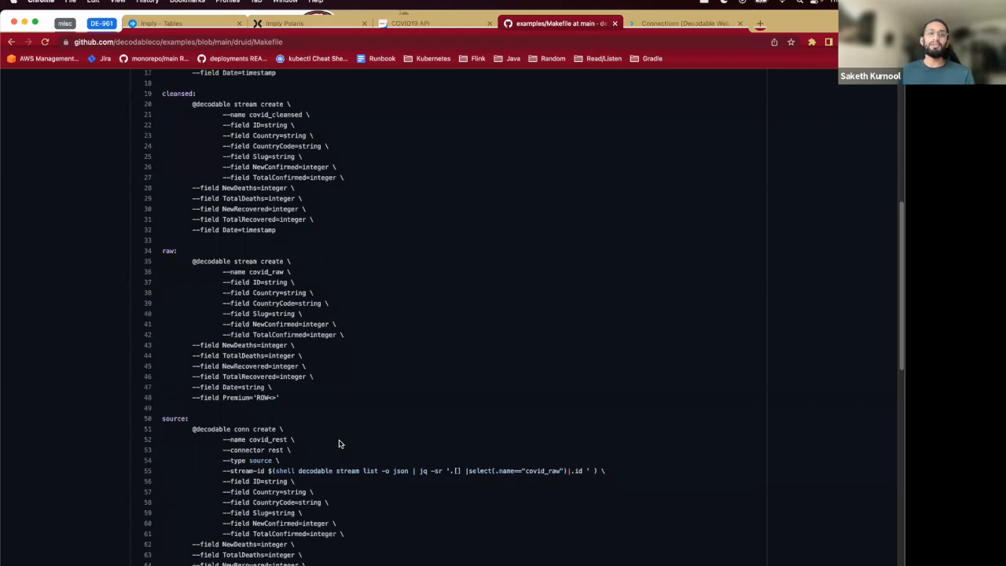
scroll(339, 444, "down", 2)
key("super+bracketleft")
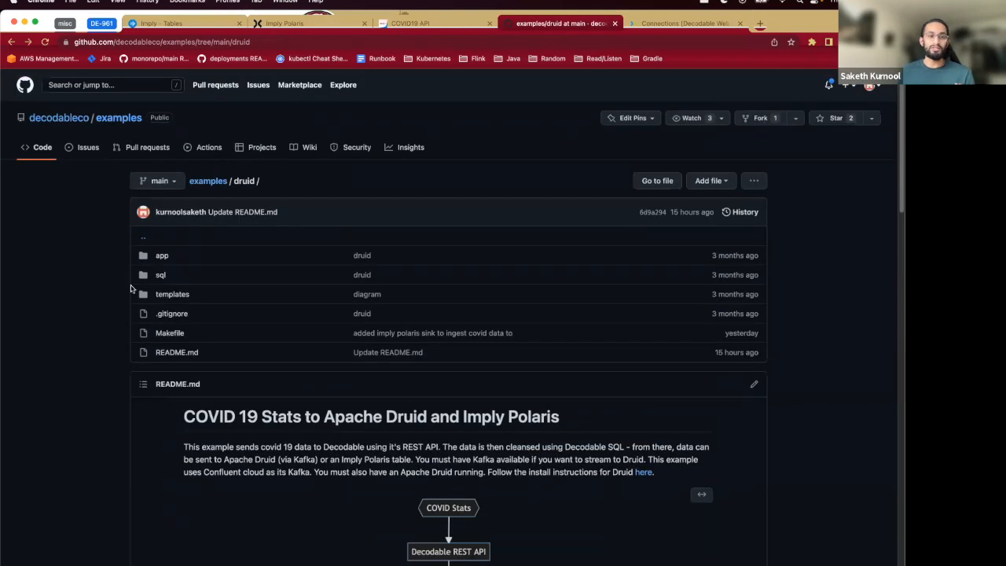
- Reopen covid_cleanse.sql and examine its source stream, selected fields and target stream
left_click(161, 275)
left_click(174, 257)
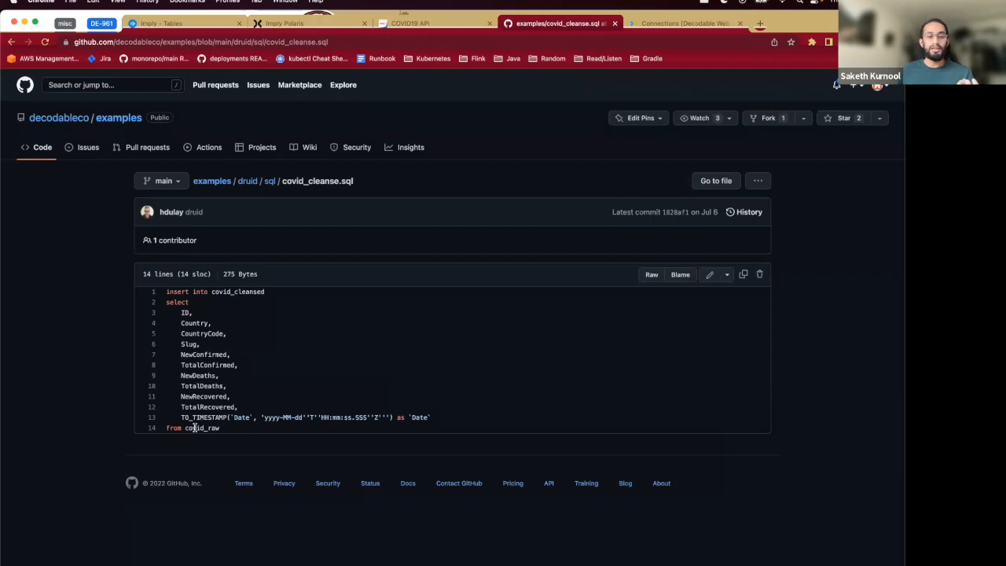
left_click_drag(220, 427, 186, 428)
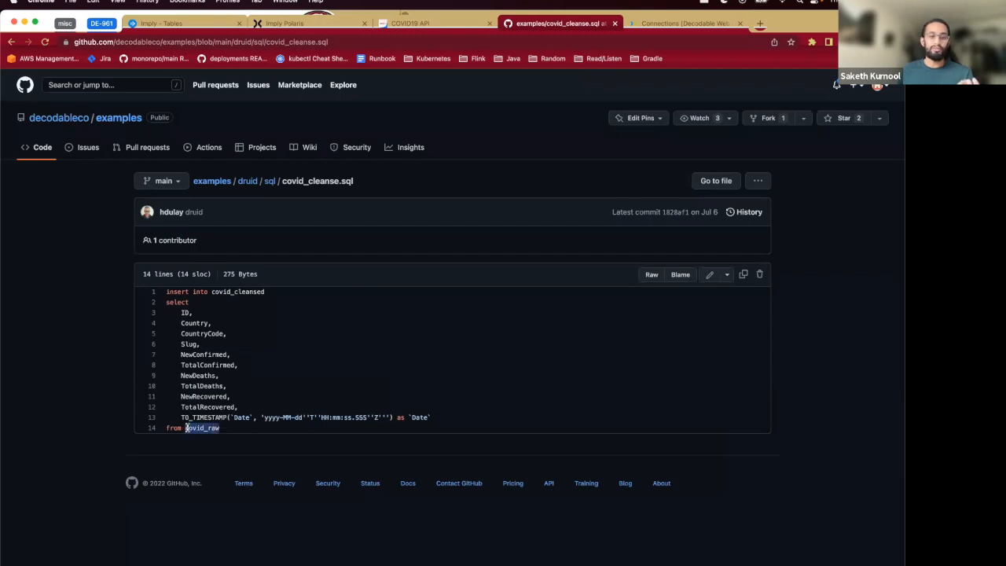
left_click_drag(181, 312, 231, 397)
left_click(241, 344)
left_click_drag(211, 291, 276, 294)
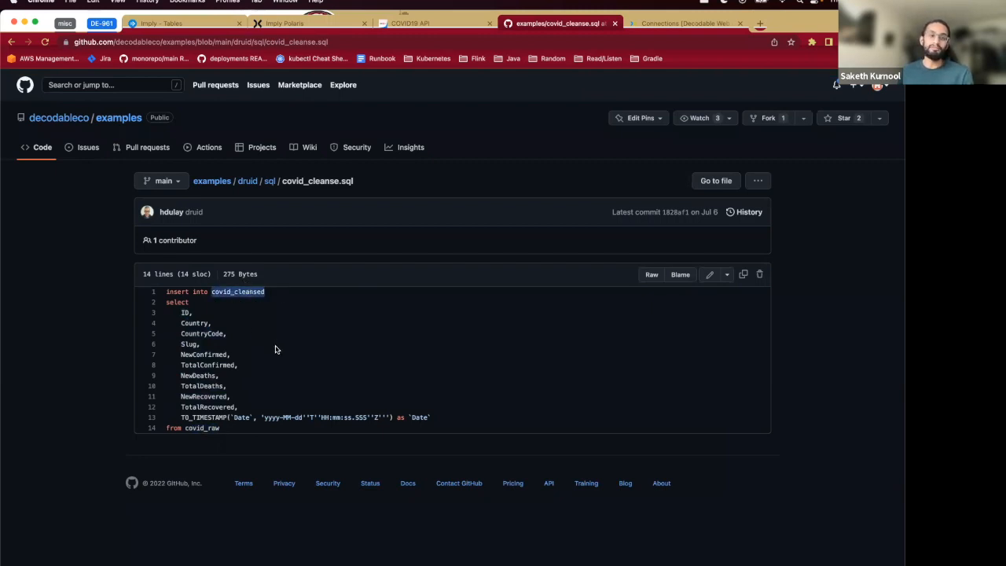
key("super+Left")
key("super+Left")
- Review the README's Imply Polaris setup section and the required Polaris table schema
scroll(272, 365, "down", 15)
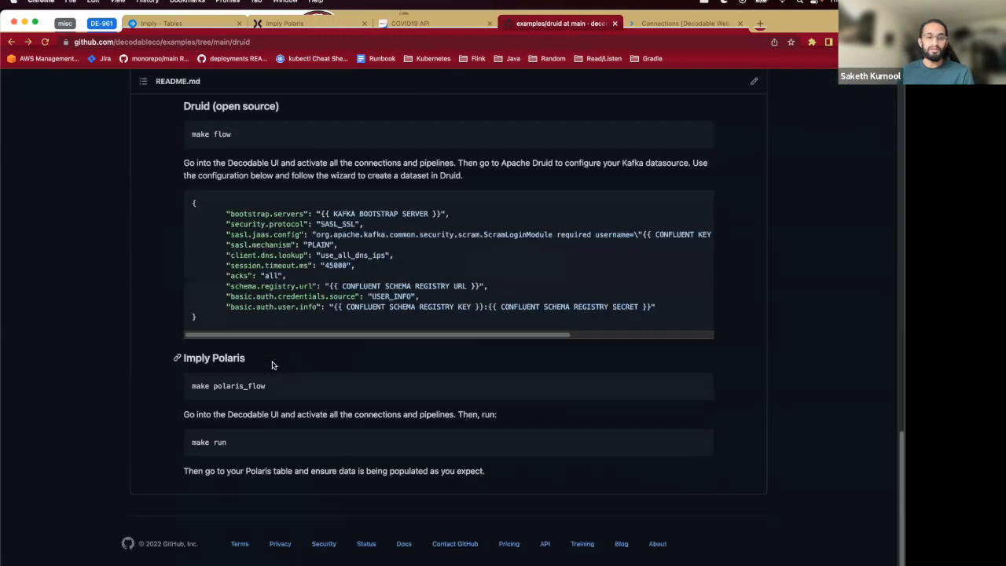
scroll(273, 364, "up", 6)
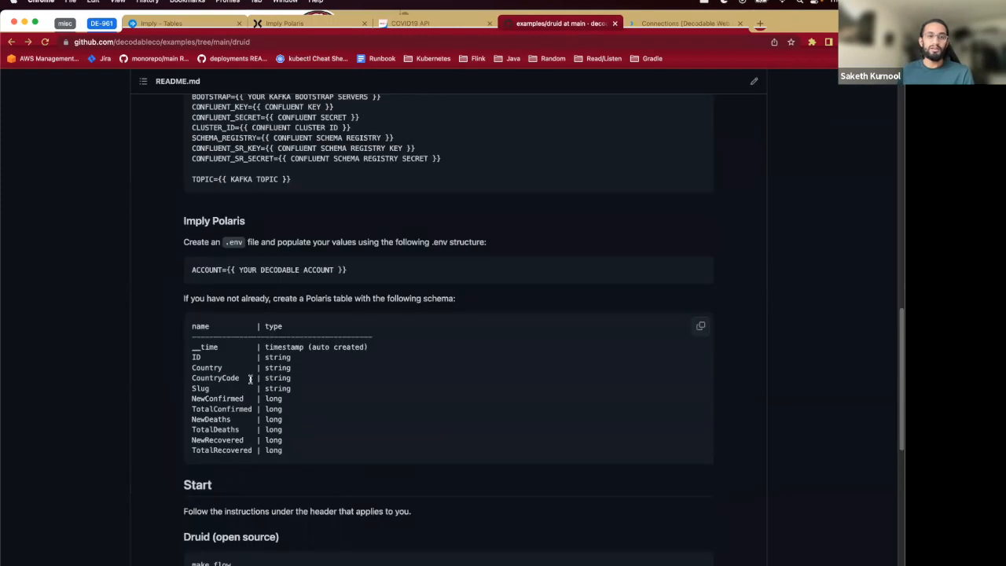
scroll(250, 379, "down", 1)
left_click_drag(182, 223, 498, 228)
left_click(498, 228)
left_click_drag(420, 220, 467, 238)
left_click(467, 239)
left_click_drag(189, 305, 330, 429)
left_click(330, 430)
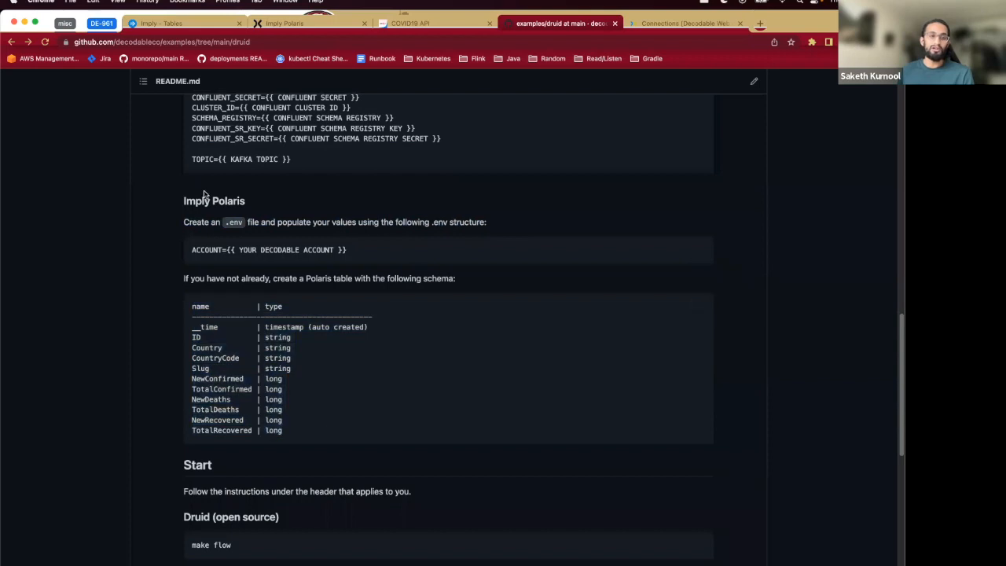
- Open covid_demo_table in Imply Polaris to inspect its sample data, returning to the GitHub README
left_click(177, 24)
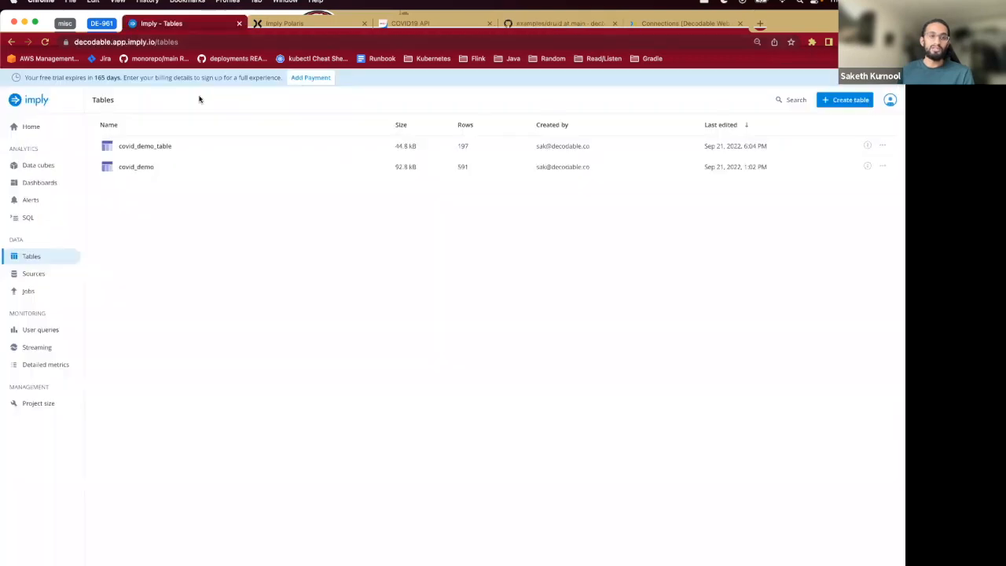
left_click(144, 148)
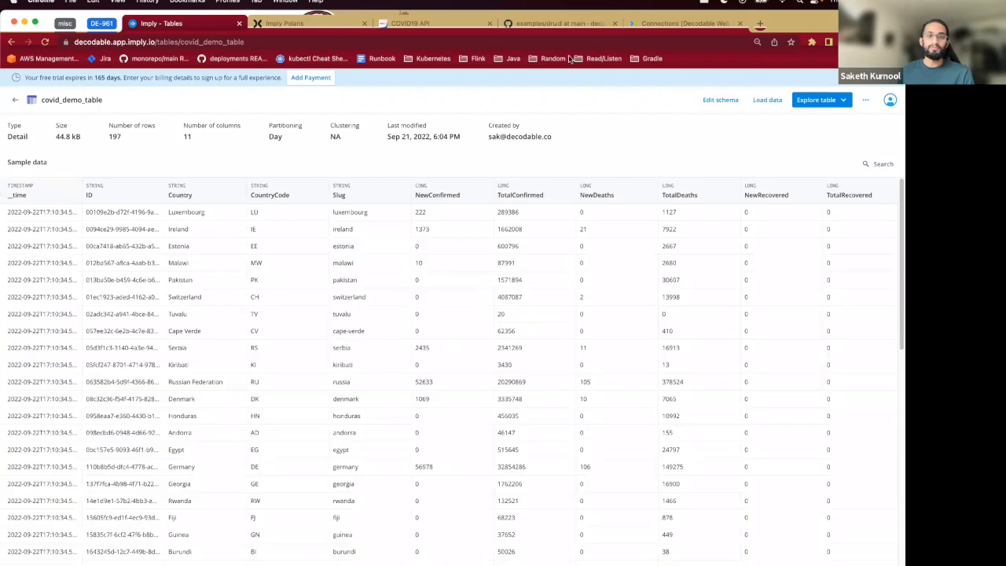
left_click(668, 24)
left_click(586, 24)
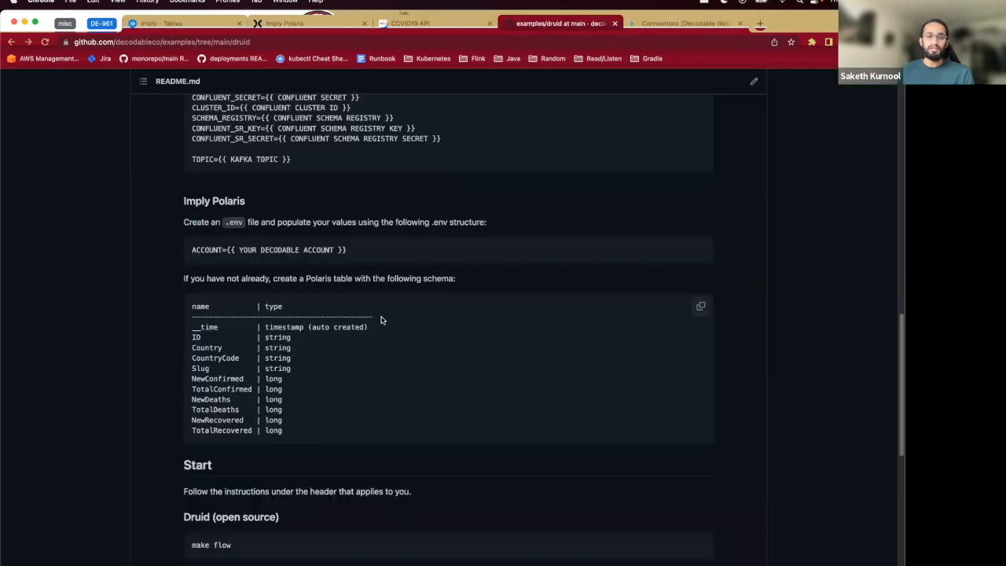
- Review the README's Start instructions for the Imply Polaris commands make polaris_flow and make run
scroll(382, 319, "down", 5)
scroll(186, 320, "down", 3)
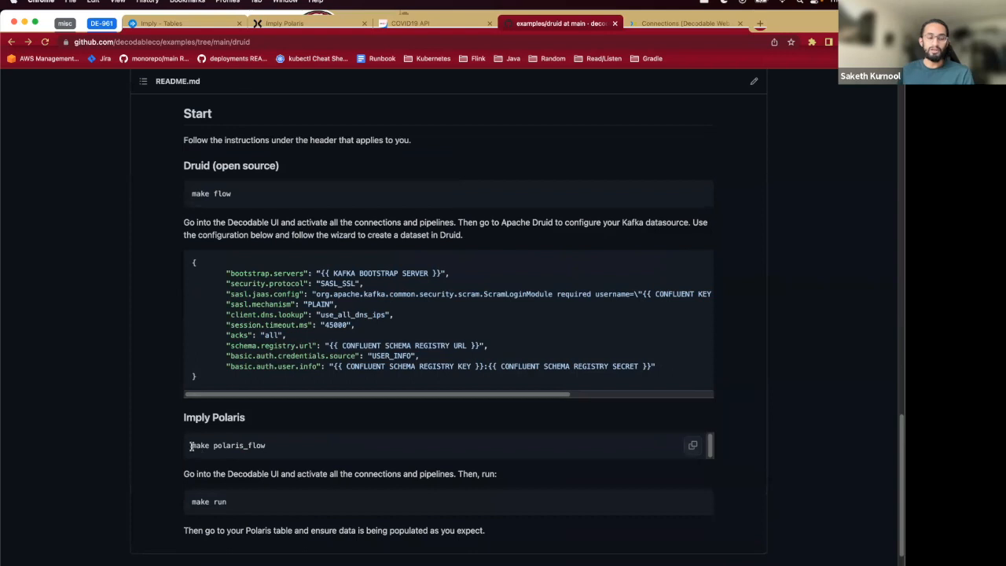
left_click_drag(190, 446, 307, 451)
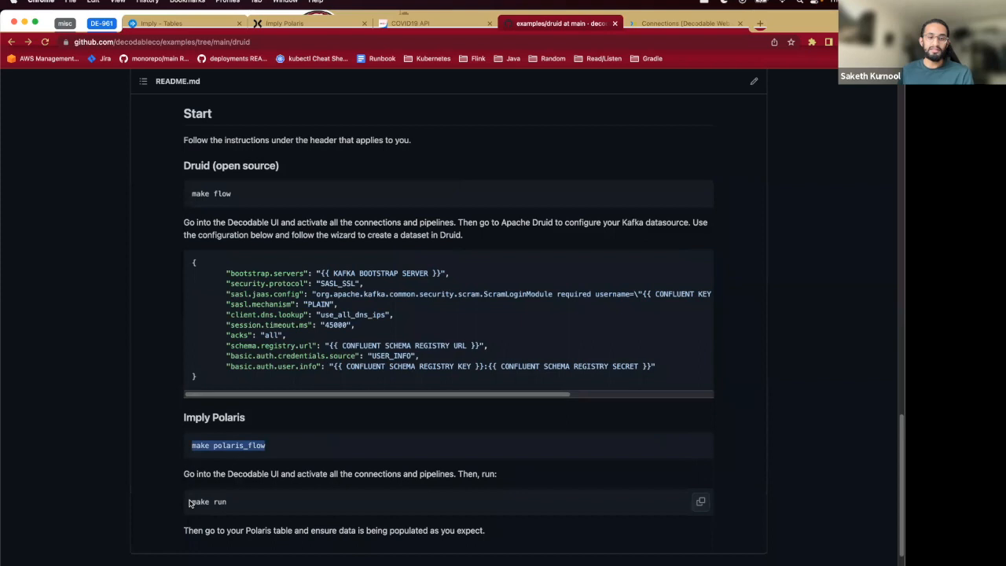
left_click_drag(193, 501, 276, 507)
left_click(253, 510)
left_click_drag(190, 504, 243, 506)
left_click(242, 506)
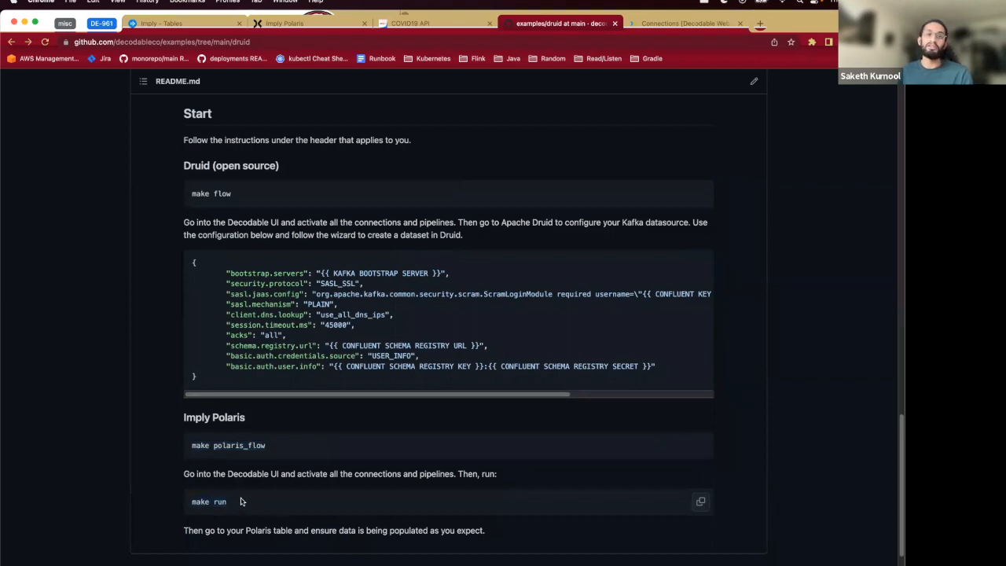
- Show the COVID19 API website that supplies the data, returning to the README
left_click(428, 25)
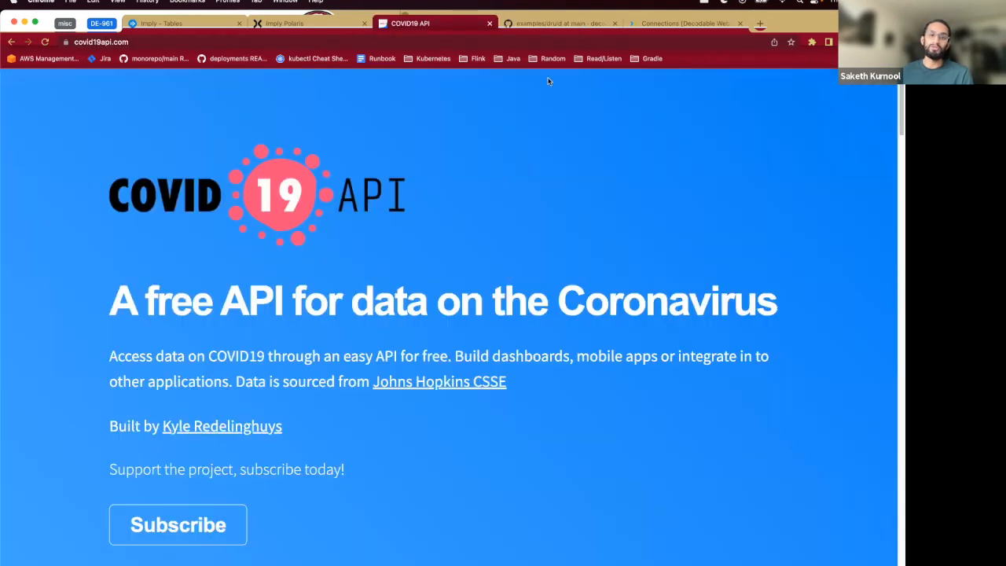
left_click(562, 26)
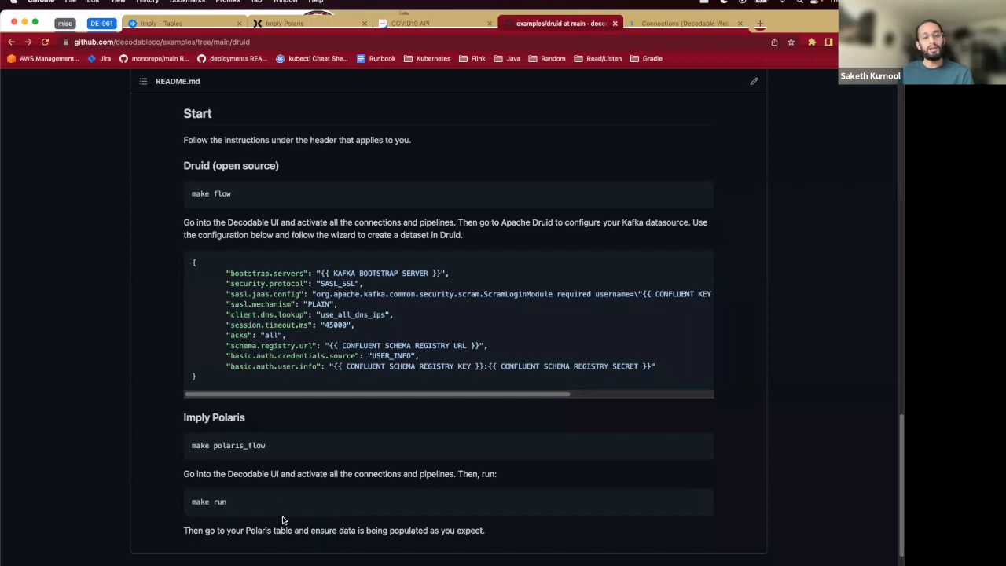
left_click(441, 30)
scroll(421, 245, "down", 2)
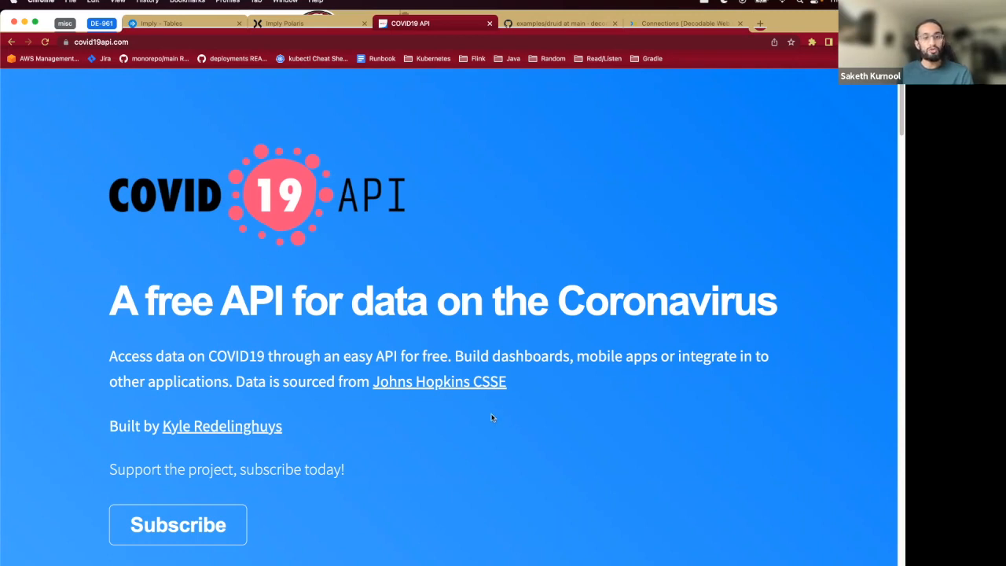
scroll(349, 386, "down", 1)
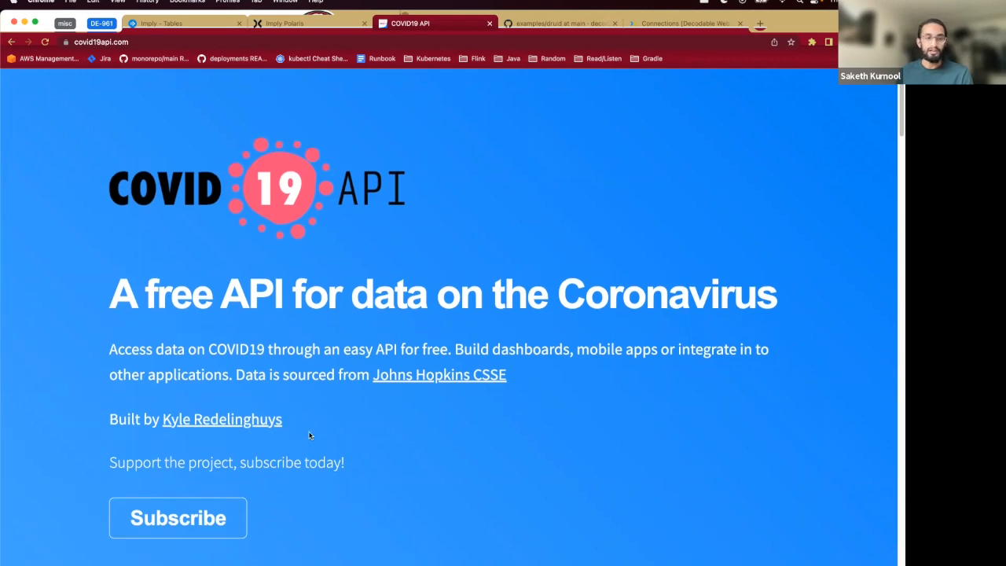
left_click(566, 26)
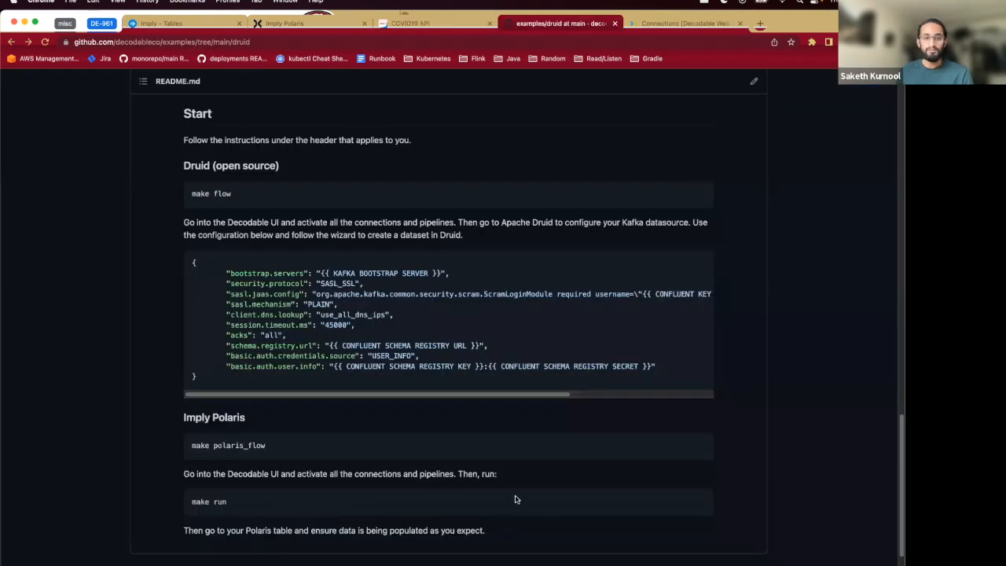
- Open Terminal, move into the examples/druid directory, clear the screen and list its files
mouse_move(620, 554)
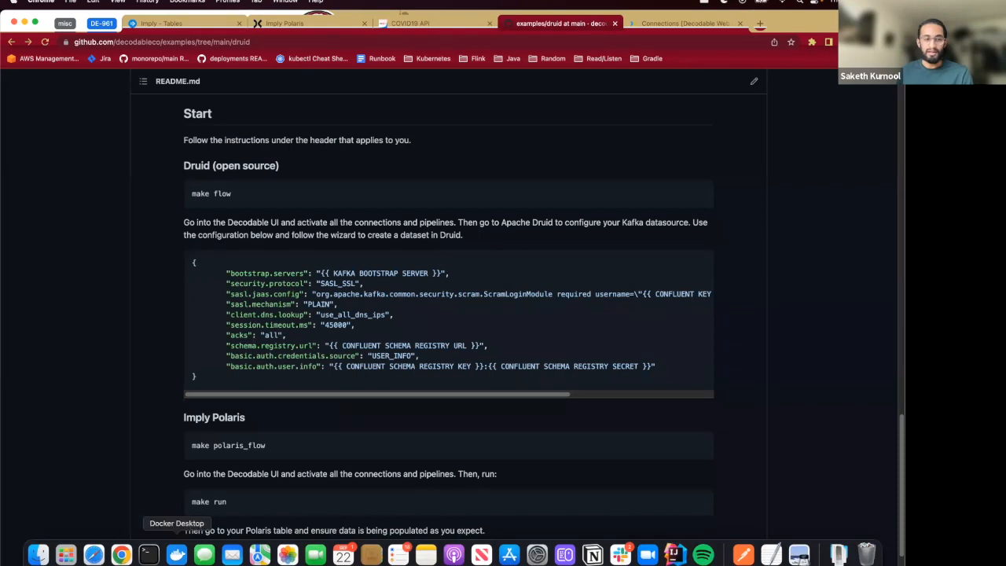
left_click(149, 554)
type("cd ..cd ")
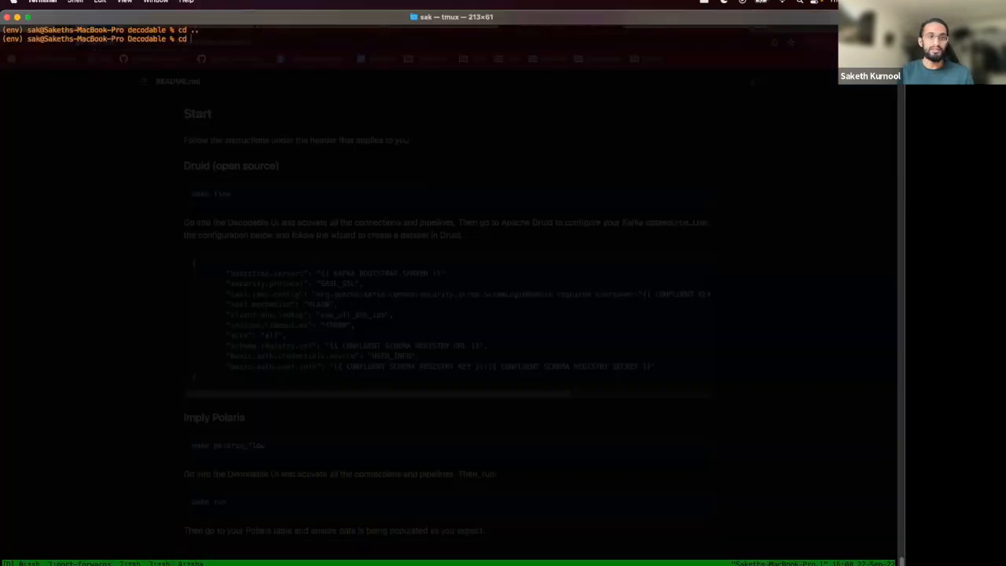
type("examples")
key("Return")
type("cd druid")
key("Return")
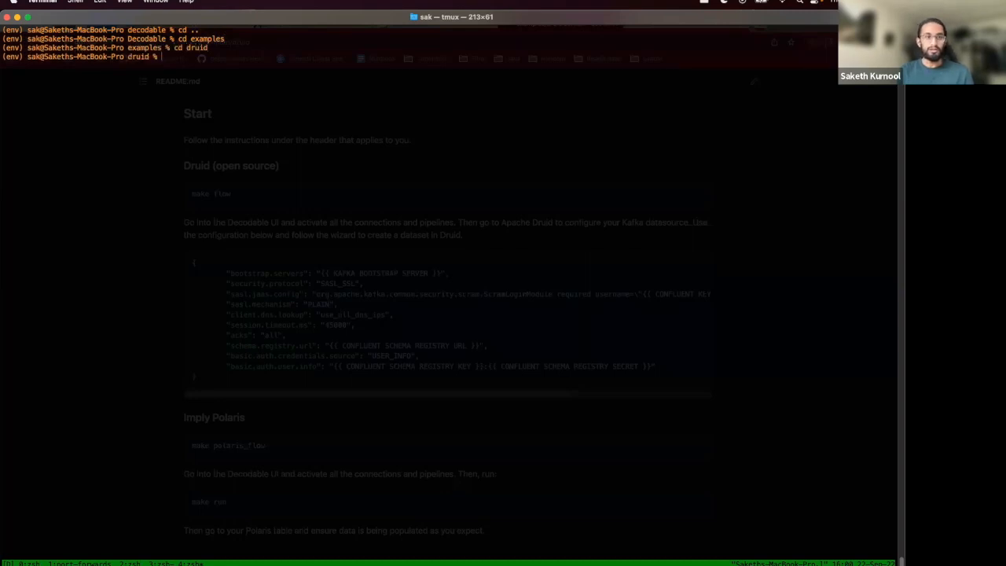
type("clear")
key("Return")
type("ls")
key("Return")
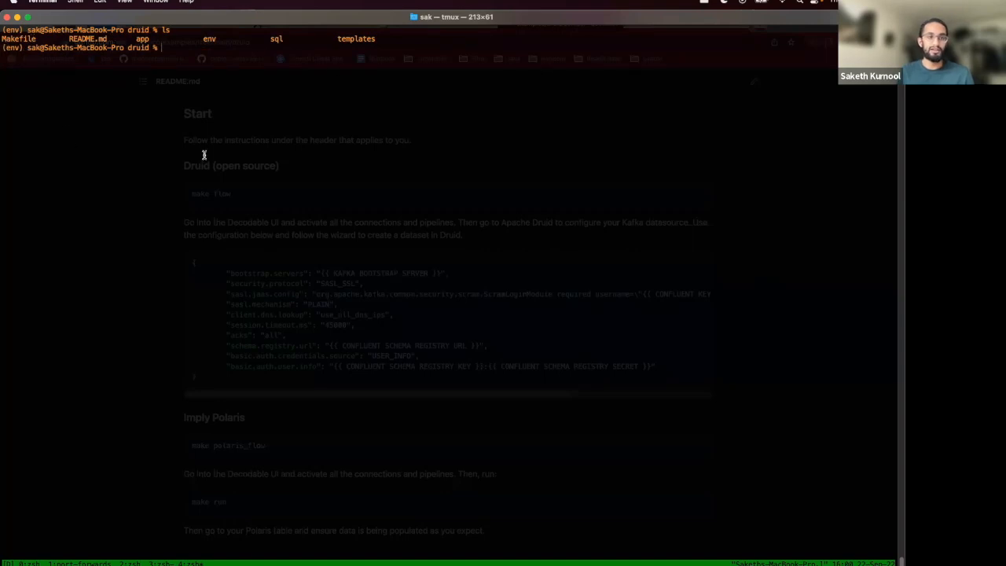
- Run make polaris_flow to create the Decodable streams, pipeline and connections
type("make polaris_flow")
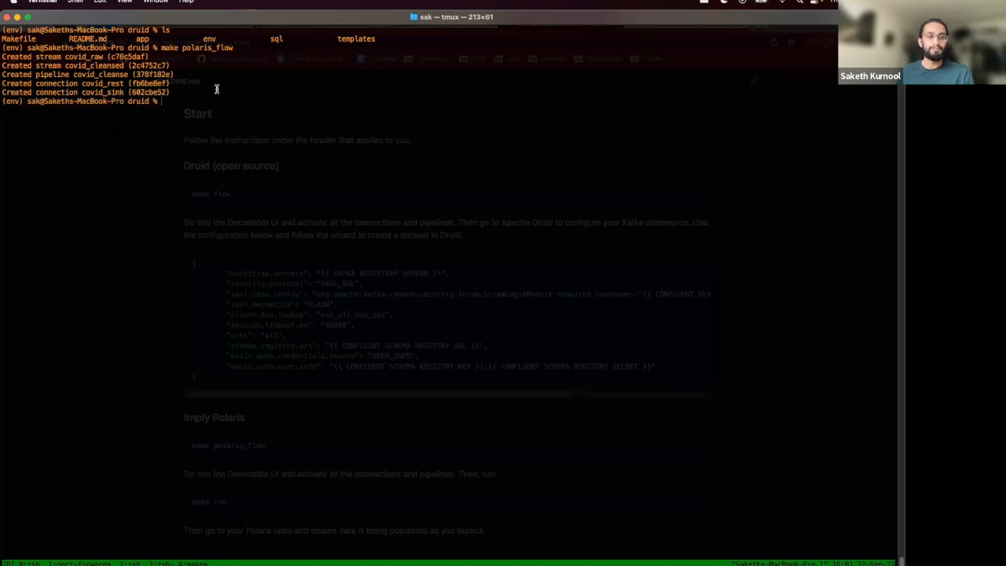
key("Return")
key("Return")
key("Return")
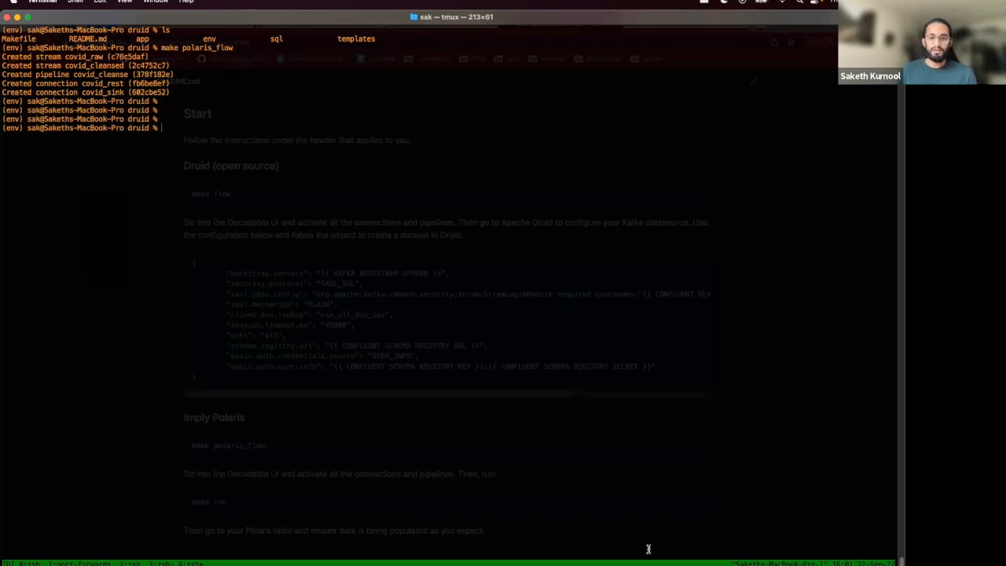
- Follow the new covid_rest connection through covid_raw, the covid_cleanse pipeline and covid_cleansed to the covid_sink connection in Decodable
mouse_move(564, 559)
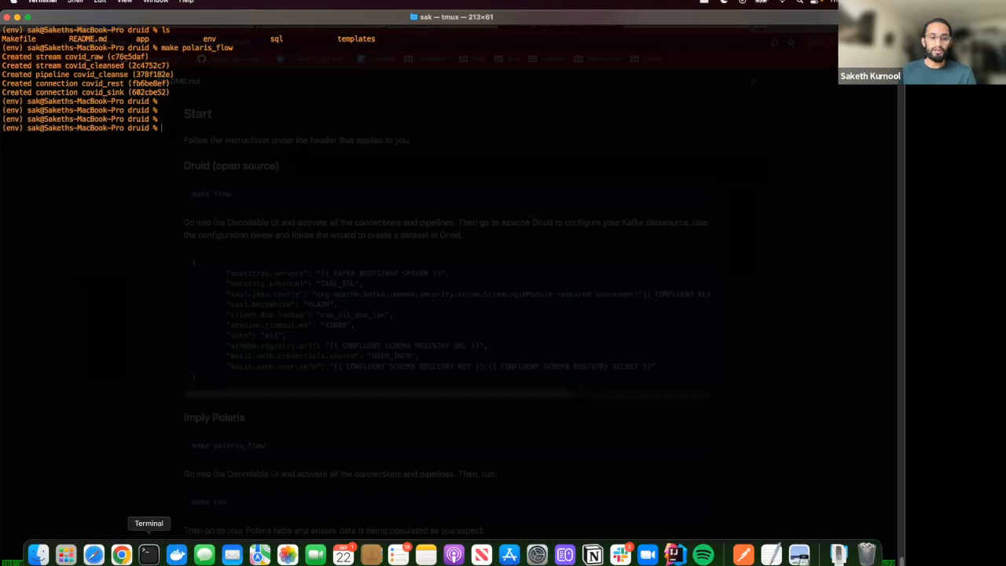
left_click(139, 556)
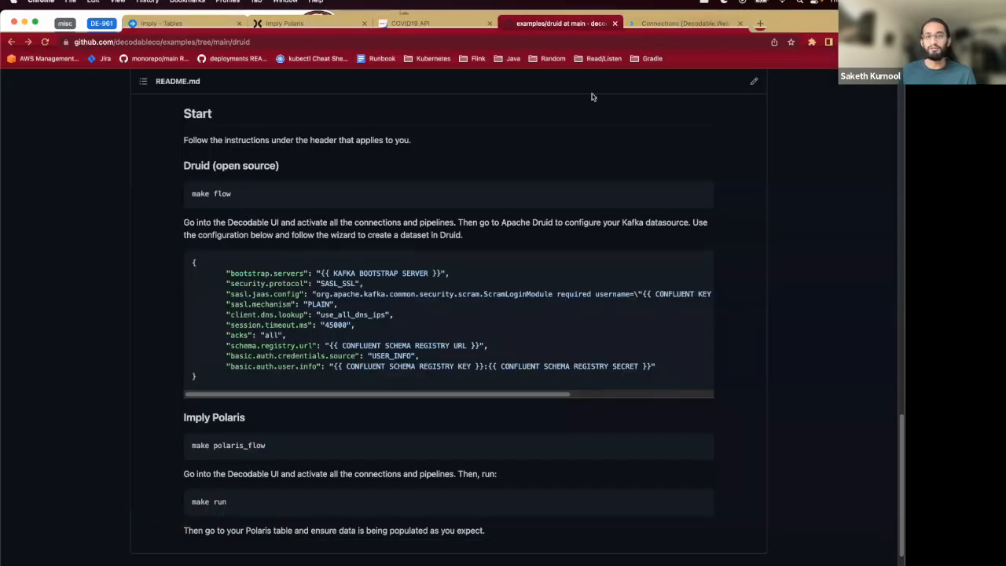
key("ctrl+Tab")
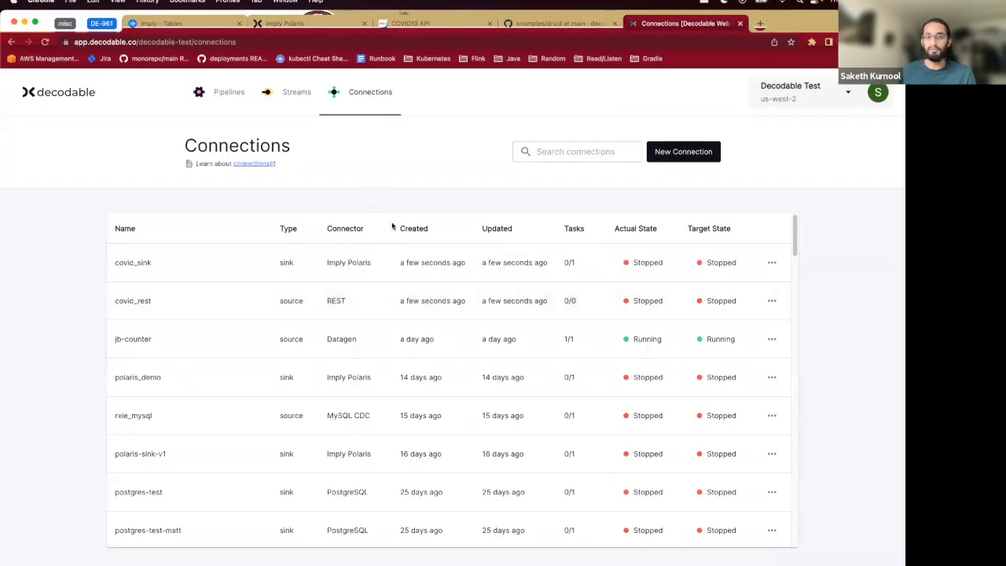
left_click(234, 297)
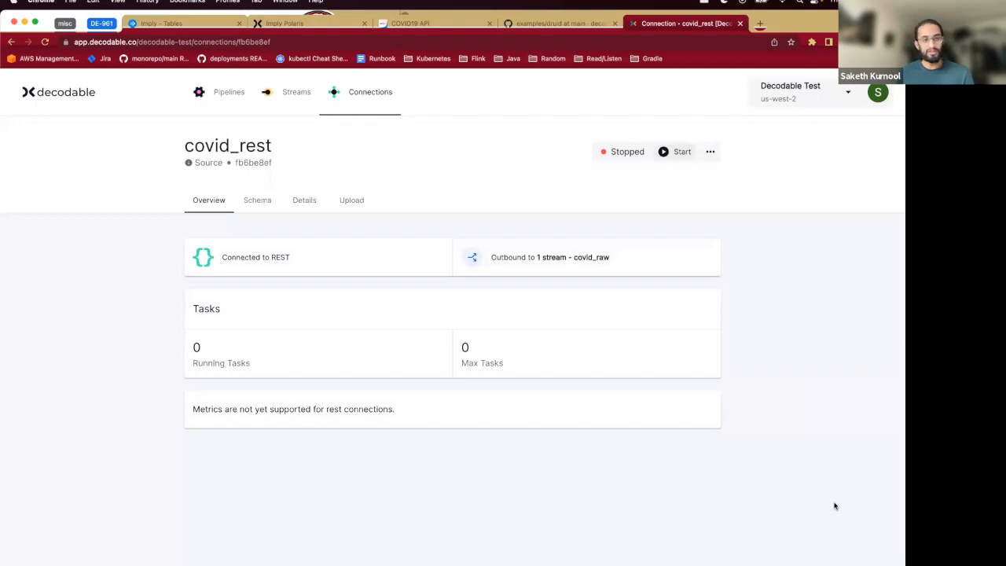
triple_click(246, 257)
left_click(314, 259)
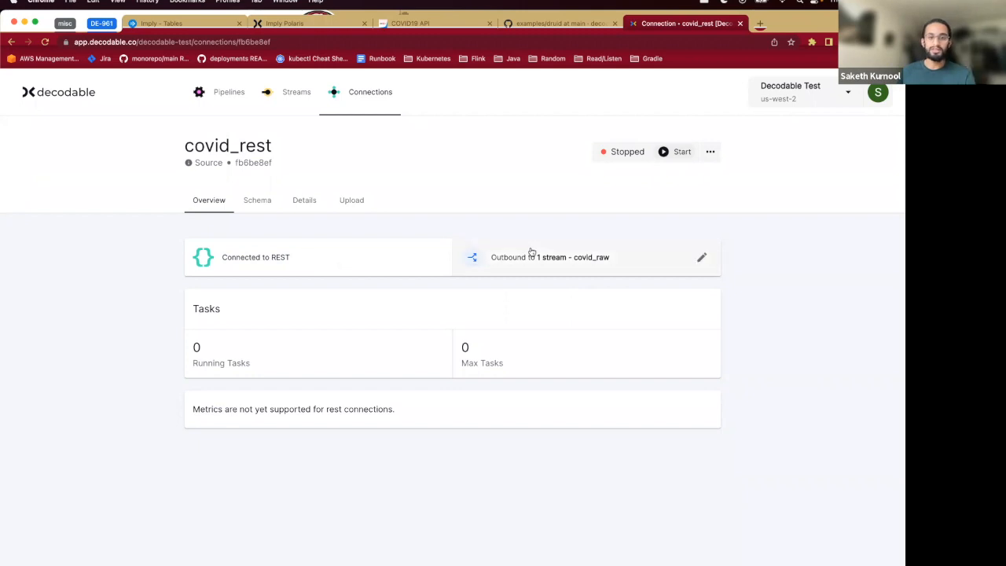
left_click(559, 261)
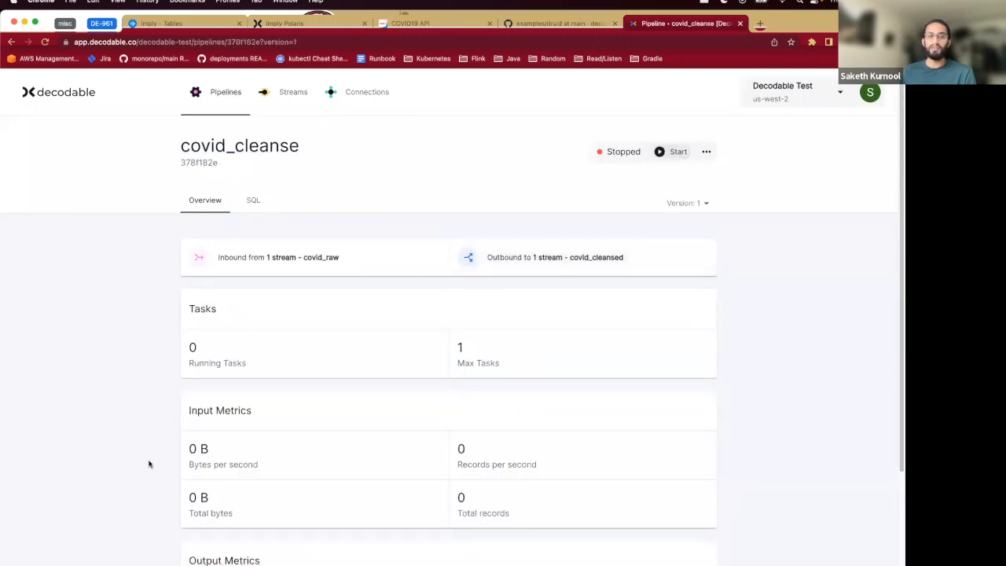
left_click(562, 268)
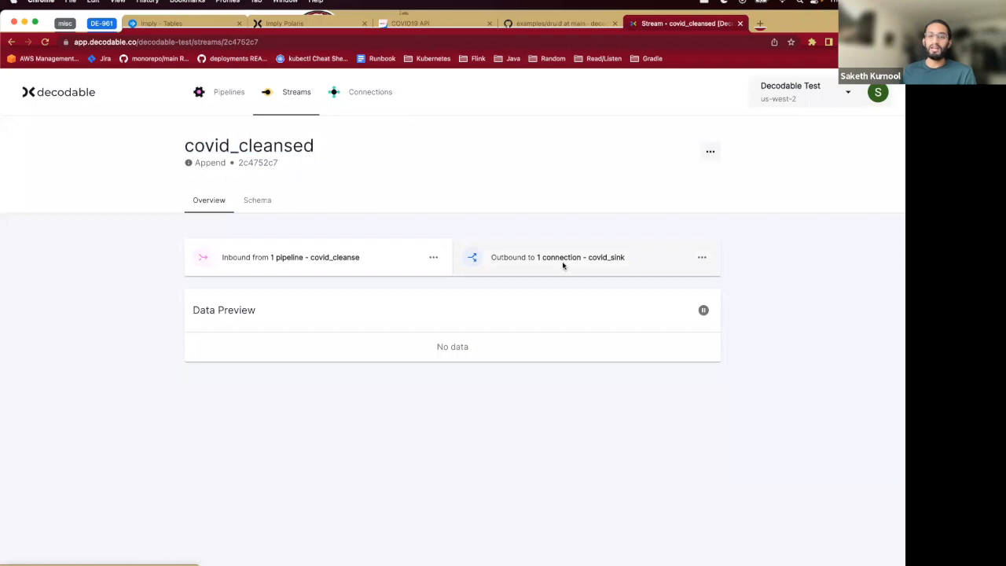
left_click(563, 266)
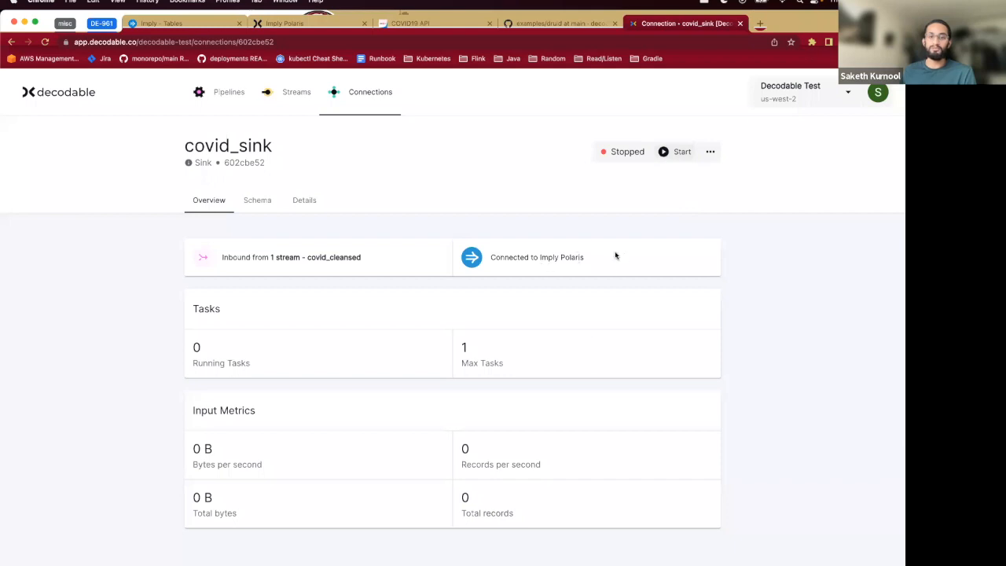
- Start the covid_sink and covid_rest connections and the covid_cleanse pipeline
left_click(665, 154)
left_click(371, 103)
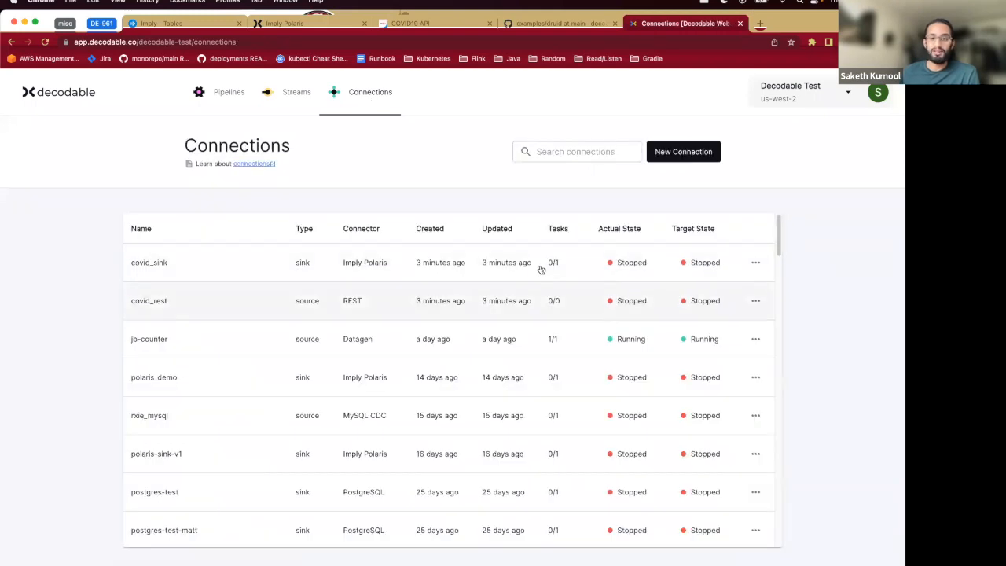
left_click(542, 269)
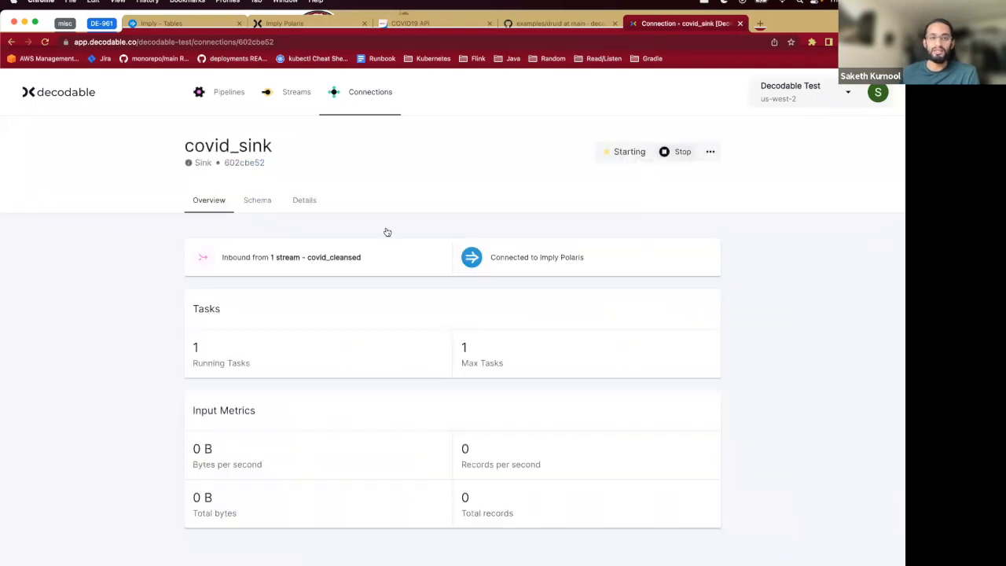
key("super+bracketleft")
left_click(382, 299)
left_click(665, 152)
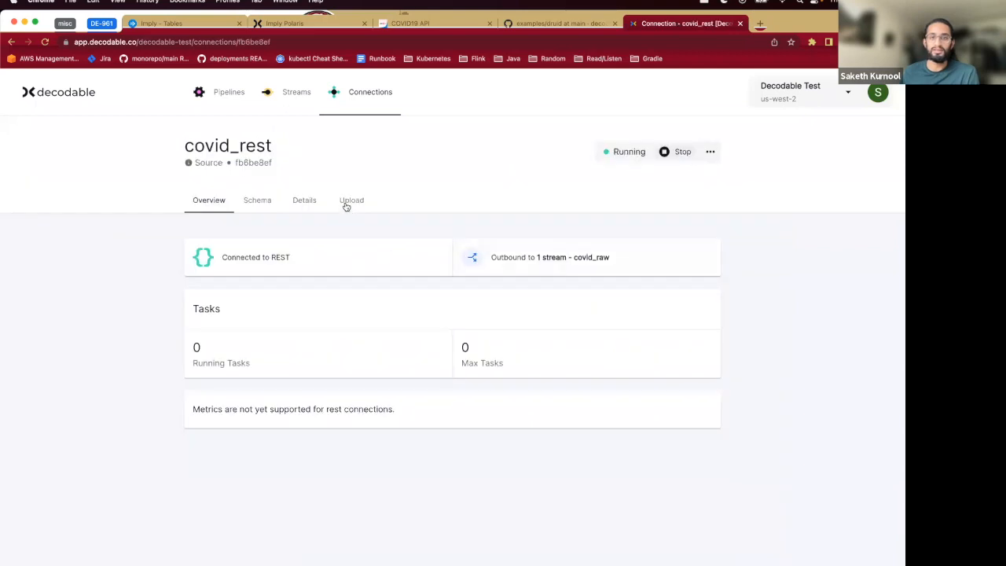
left_click(229, 92)
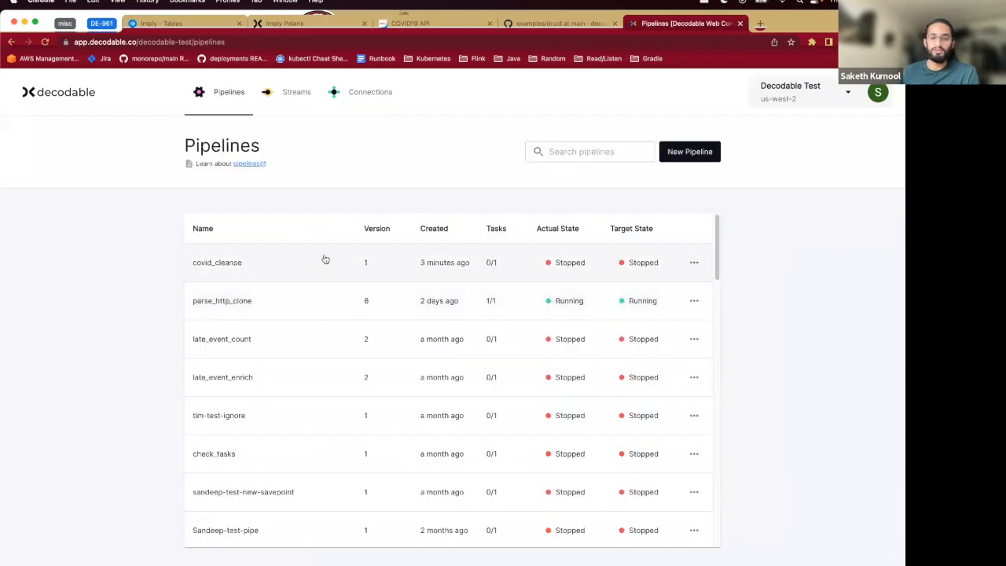
left_click(325, 259)
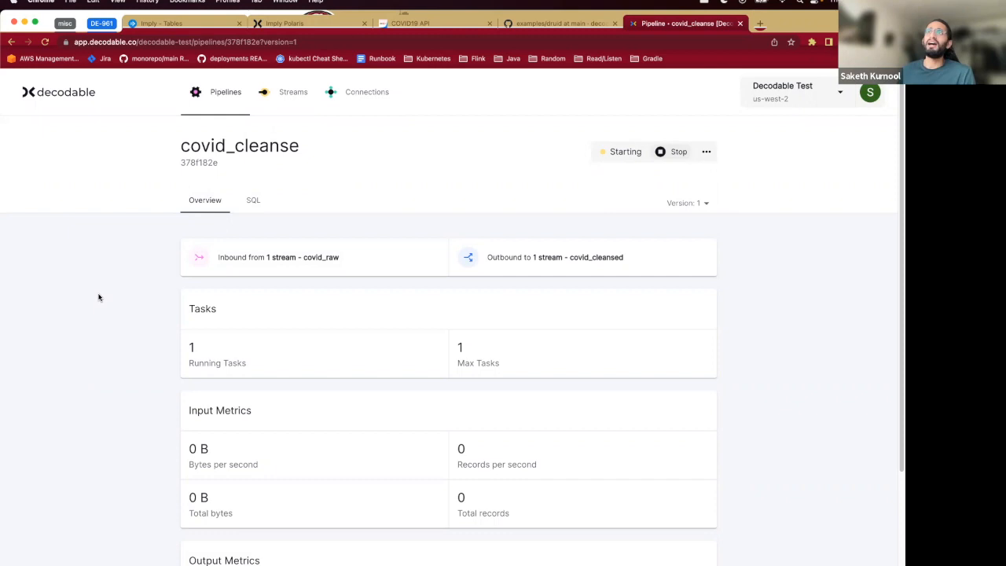
- Glance at covid_demo_table in Polaris, then return to the Decodable connections list
left_click(182, 23)
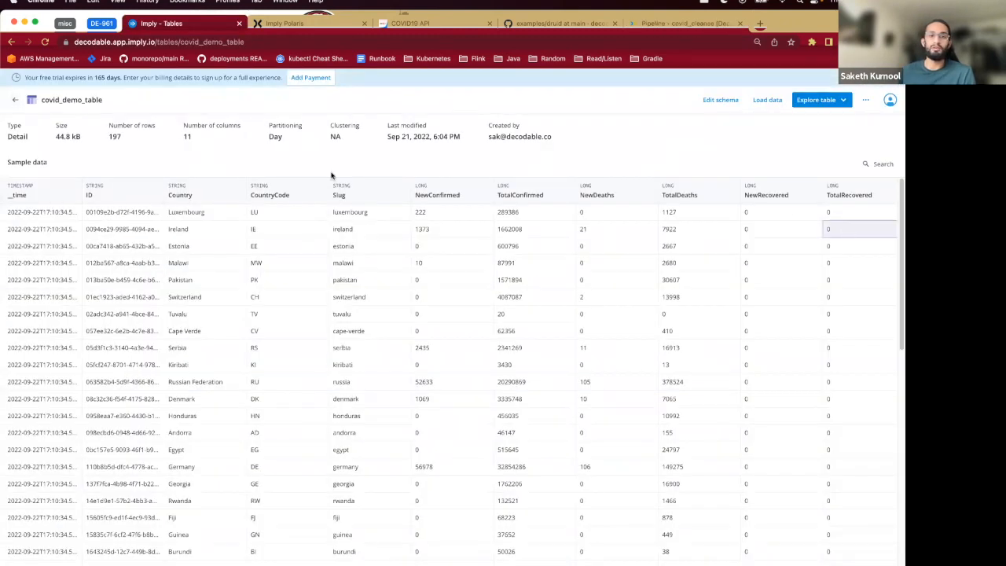
left_click(690, 24)
left_click(346, 105)
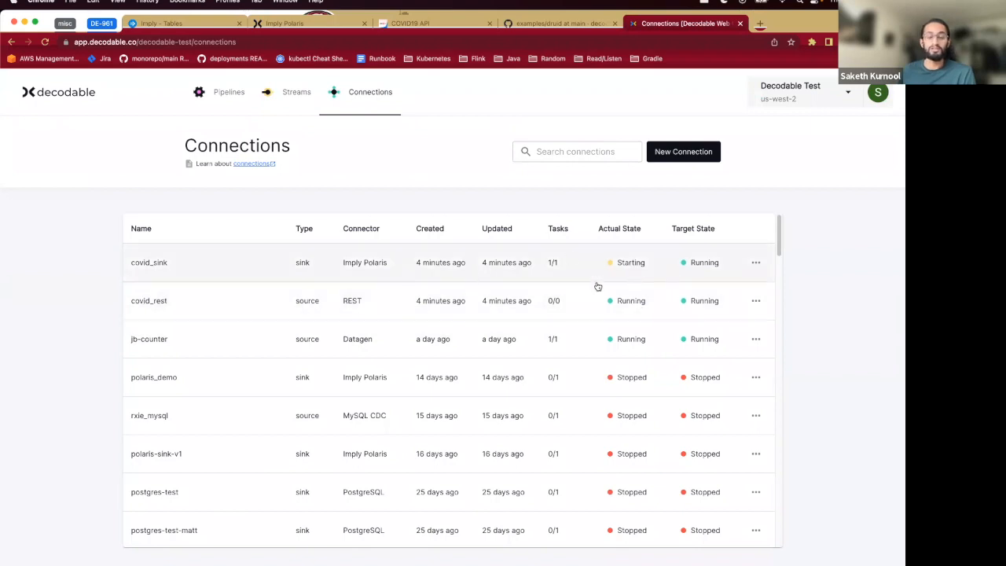
- Check the pipeline and connection states in Decodable until they are running, then open covid_rest
left_click(222, 100)
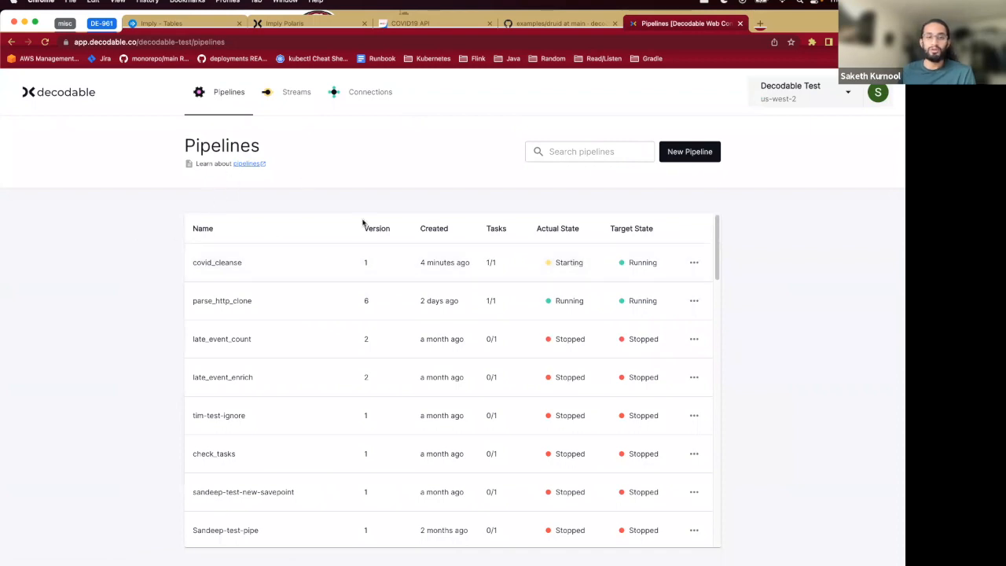
left_click(370, 97)
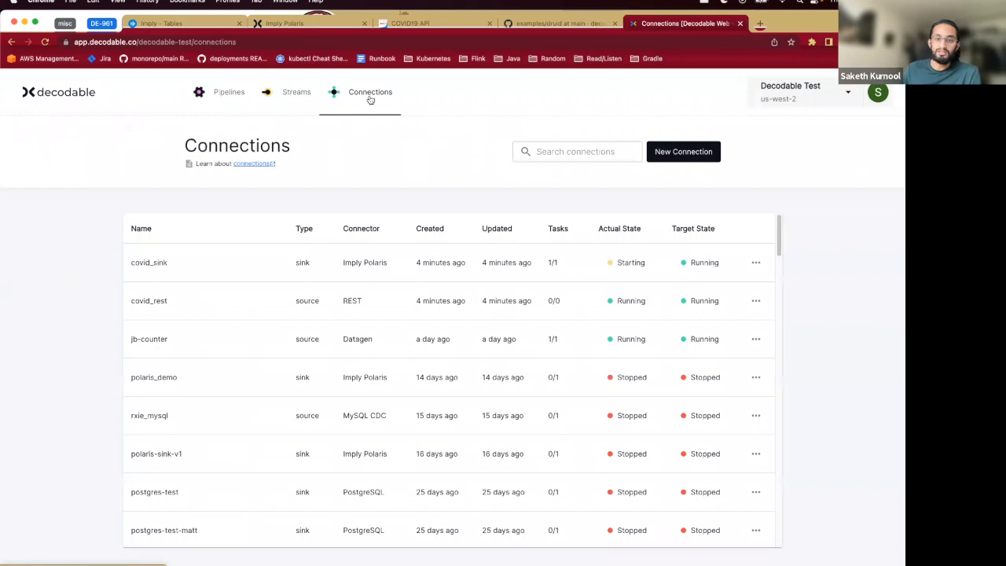
left_click(198, 103)
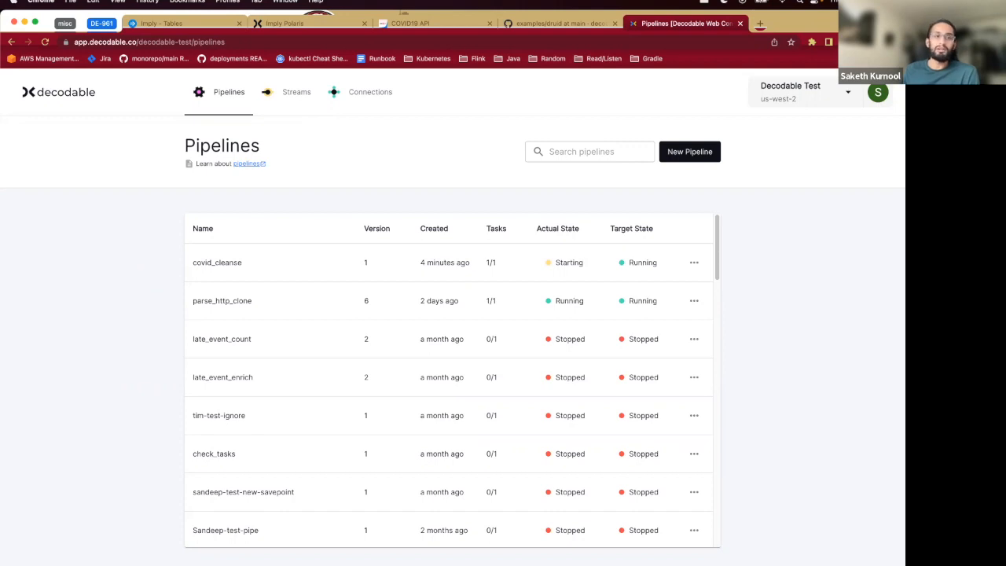
left_click(364, 103)
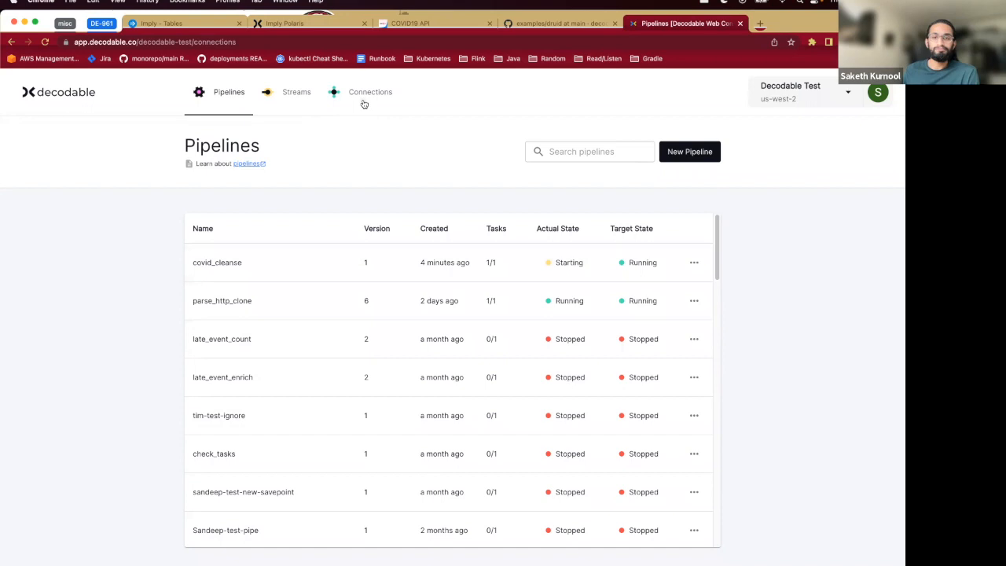
left_click_drag(241, 111, 611, 263)
left_click(233, 104)
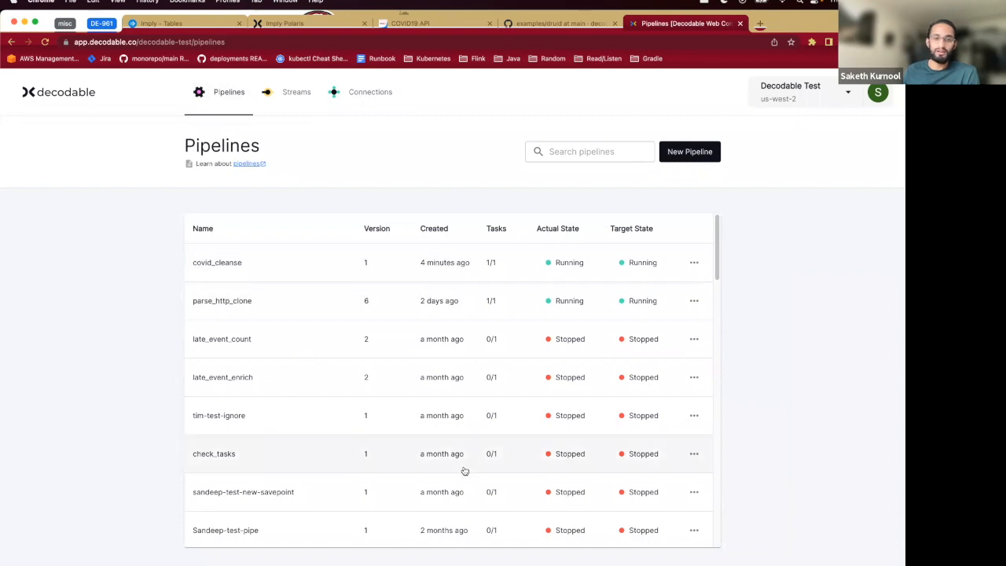
left_click(357, 94)
left_click(242, 304)
mouse_move(647, 562)
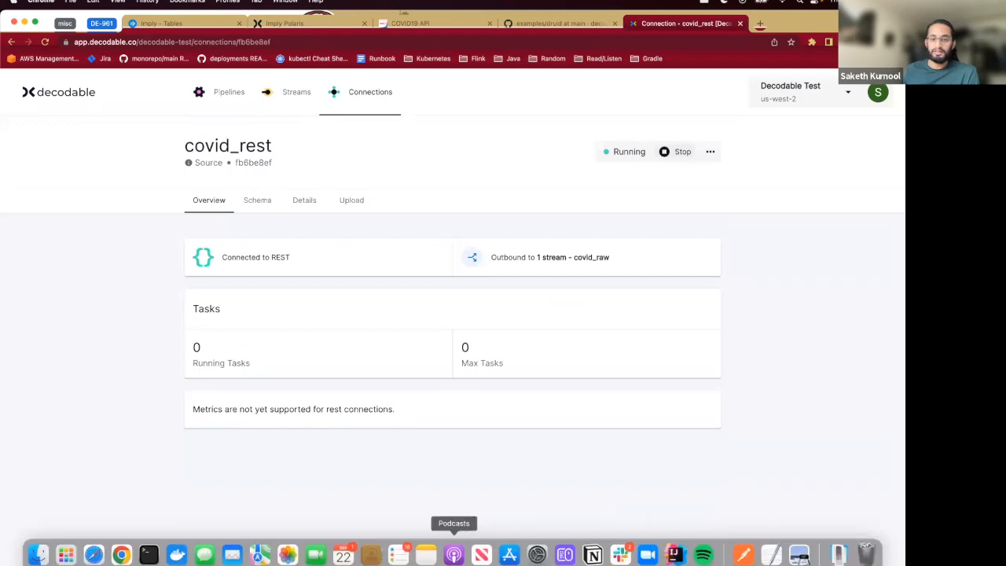
- Switch to the terminal and run make run to post COVID data to the covid_rest connection
left_click(150, 555)
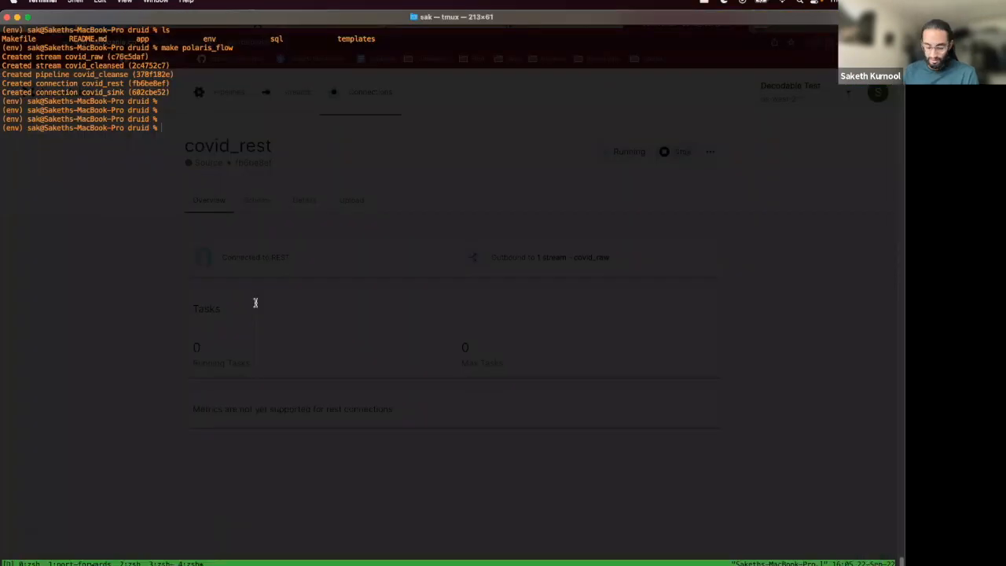
type("make run")
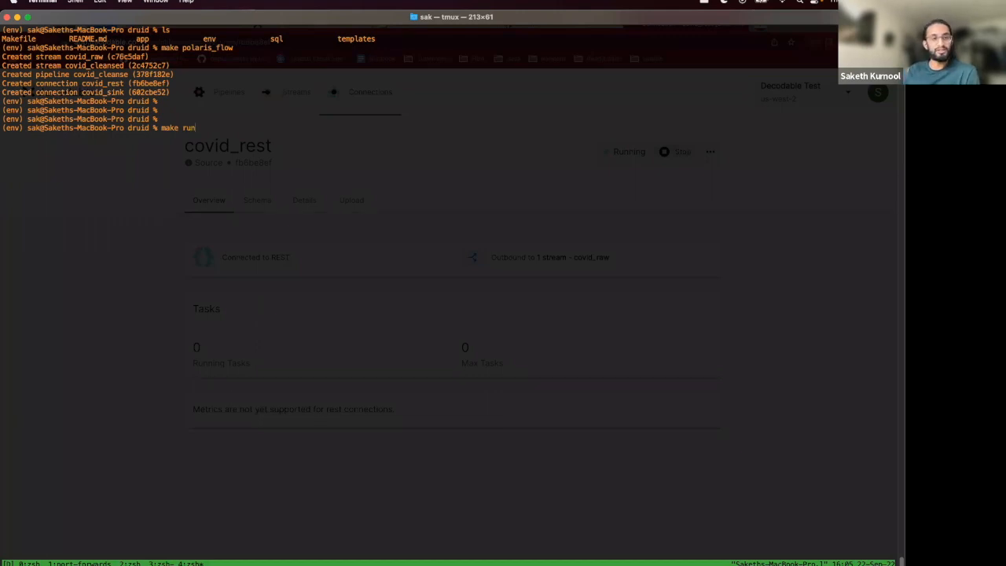
key("Return")
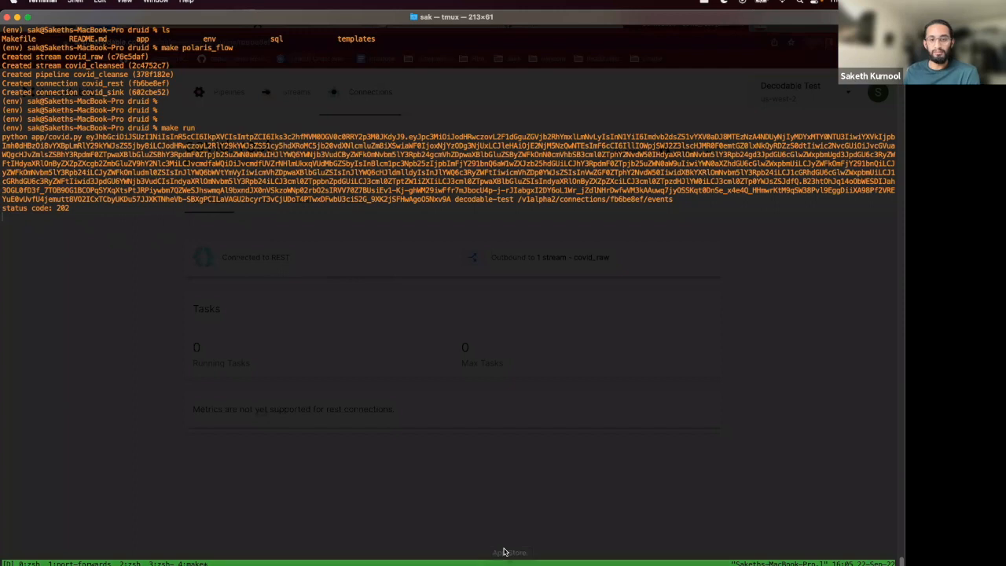
- Return to the browser, open the covid_raw stream and expand a record in its data preview to inspect the fields
mouse_move(204, 562)
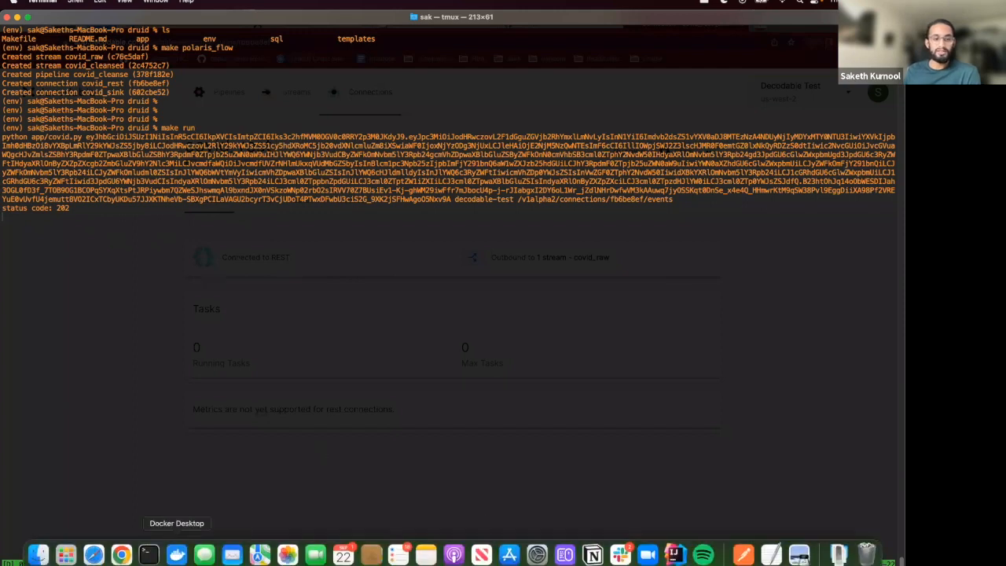
left_click(121, 555)
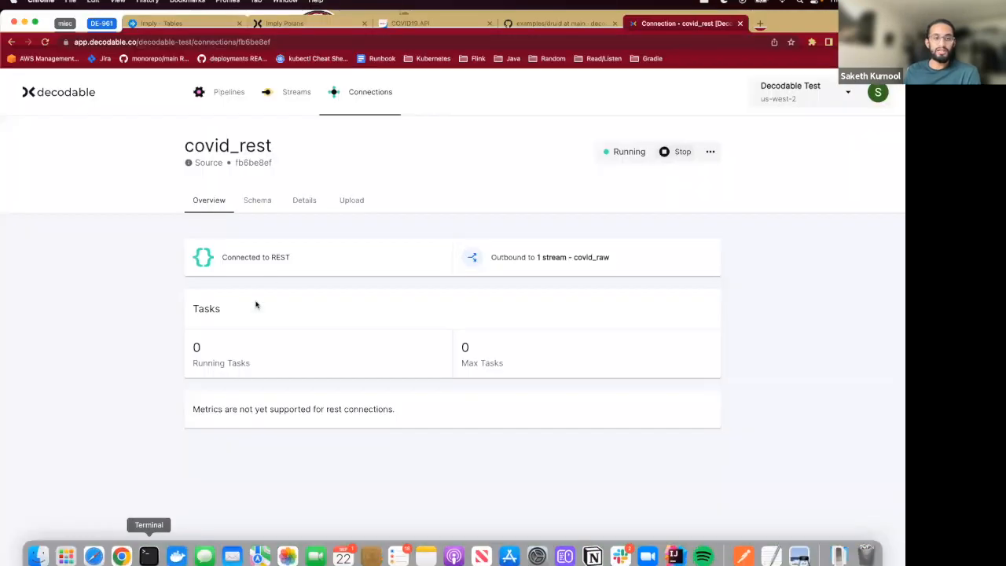
left_click(537, 267)
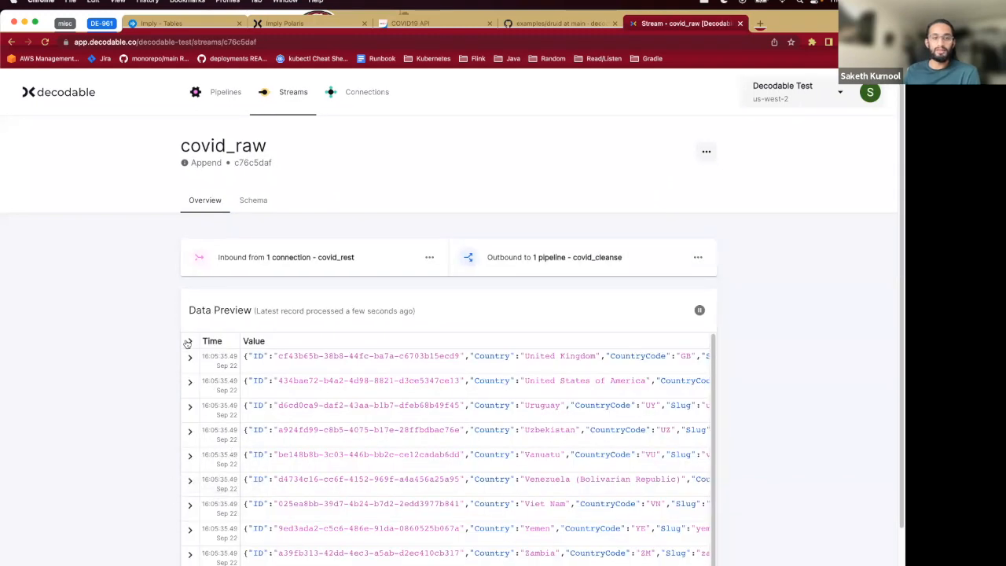
left_click(189, 341)
scroll(126, 428, "down", 1)
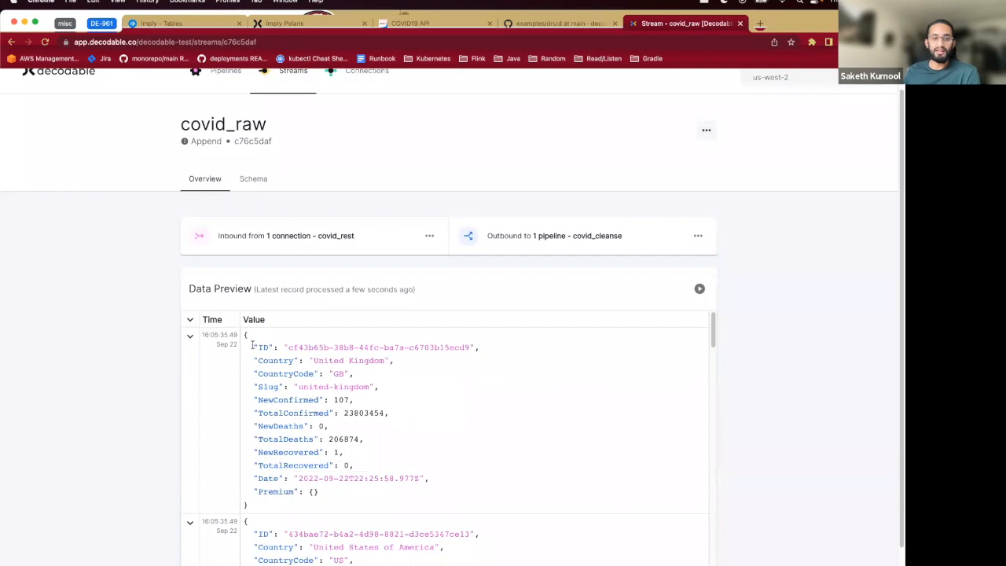
triple_click(321, 469)
left_click(333, 496)
scroll(393, 260, "up", 1)
scroll(200, 538, "down", 1)
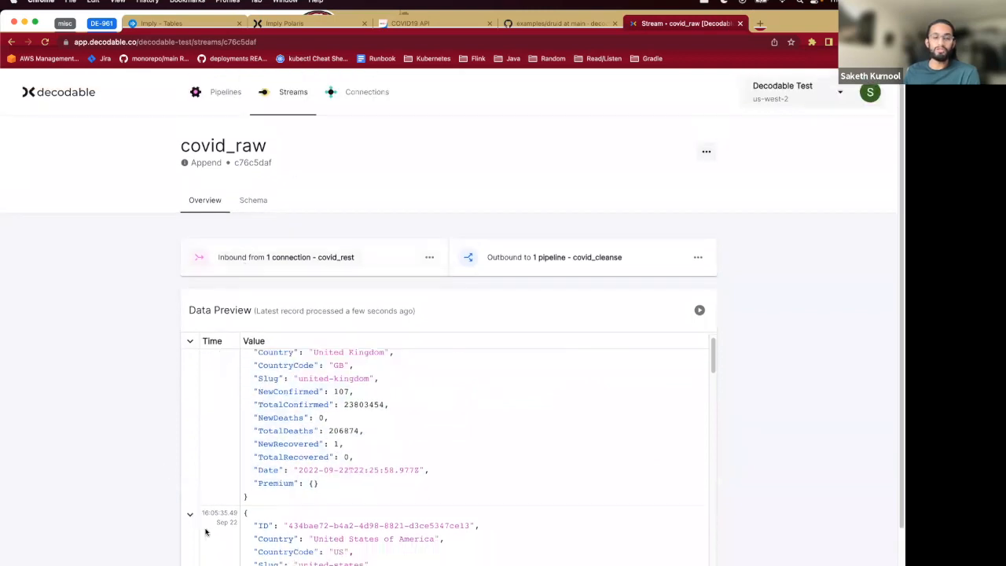
scroll(209, 460, "up", 1)
scroll(101, 482, "down", 1)
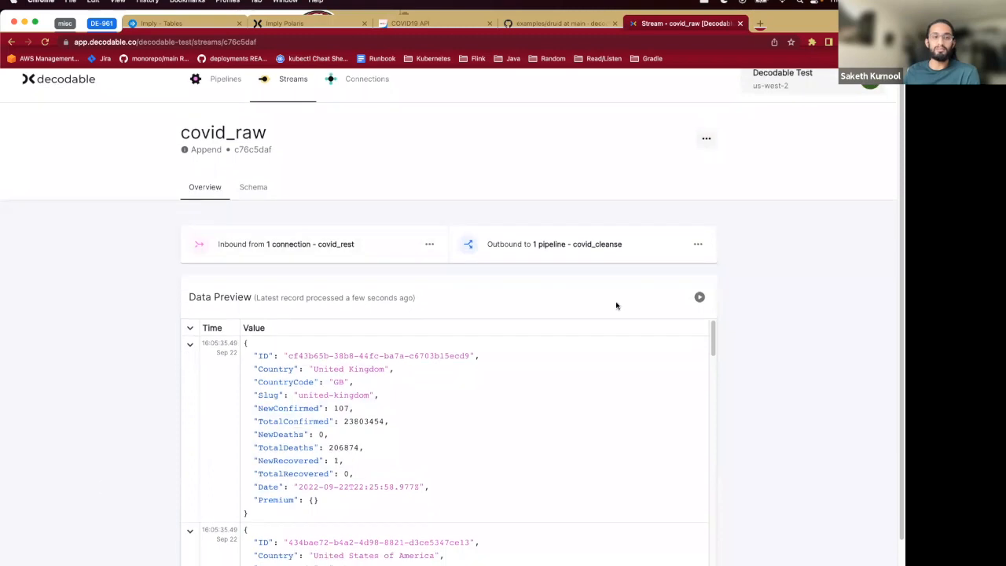
- Open the covid_cleanse pipeline and review its tasks and input metrics
left_click(585, 248)
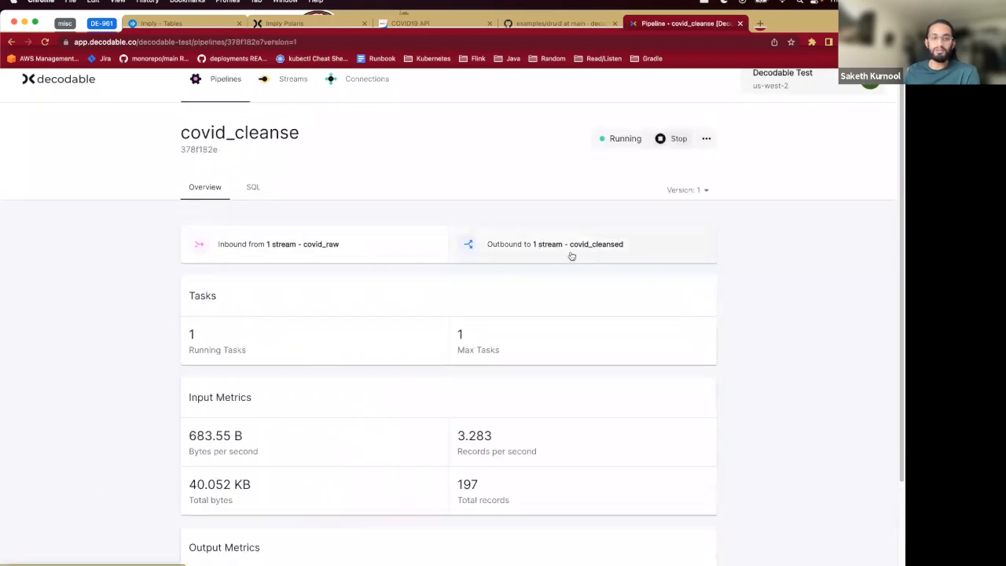
scroll(269, 402, "down", 3)
left_click_drag(201, 317, 285, 391)
left_click(284, 397)
left_click_drag(189, 466, 307, 523)
left_click(308, 523)
scroll(308, 524, "up", 3)
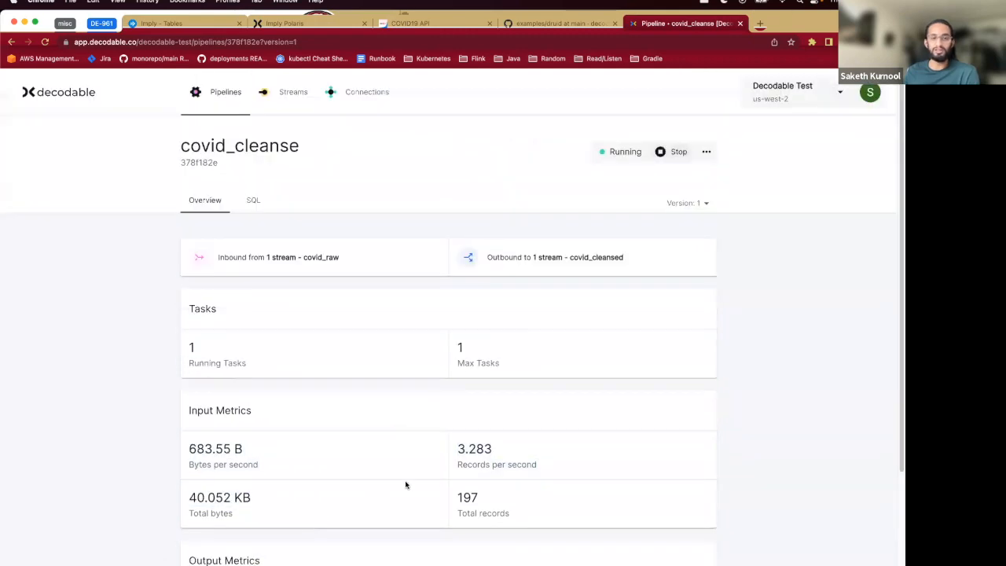
- Open the covid_cleansed stream, expand a record in its data preview, and continue to the covid_sink connection
left_click(564, 259)
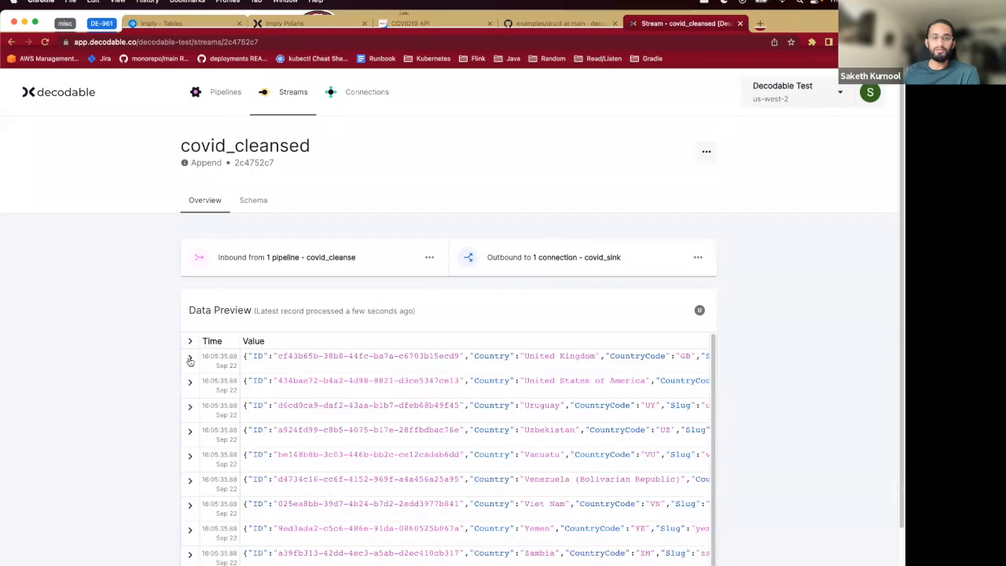
left_click(189, 342)
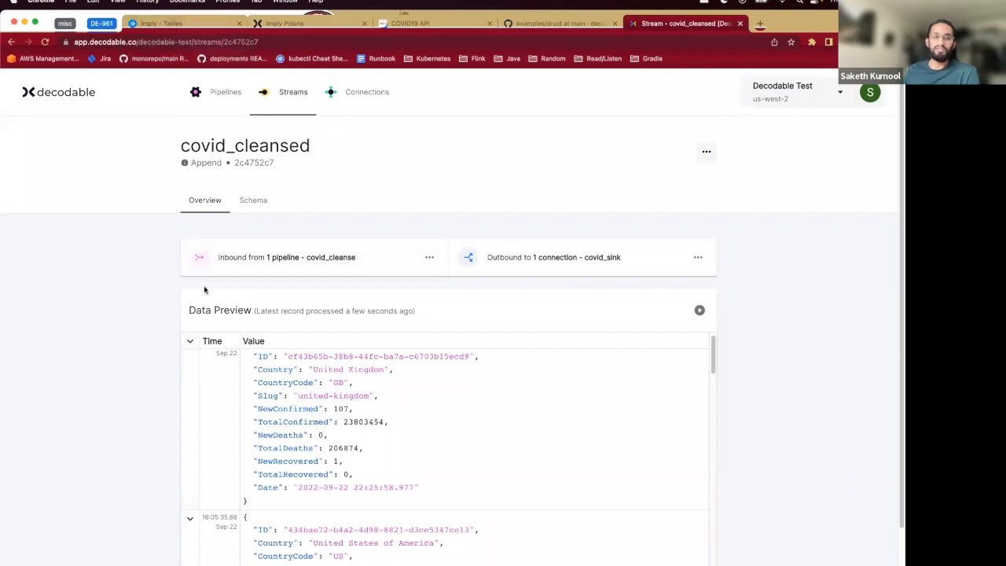
left_click(543, 267)
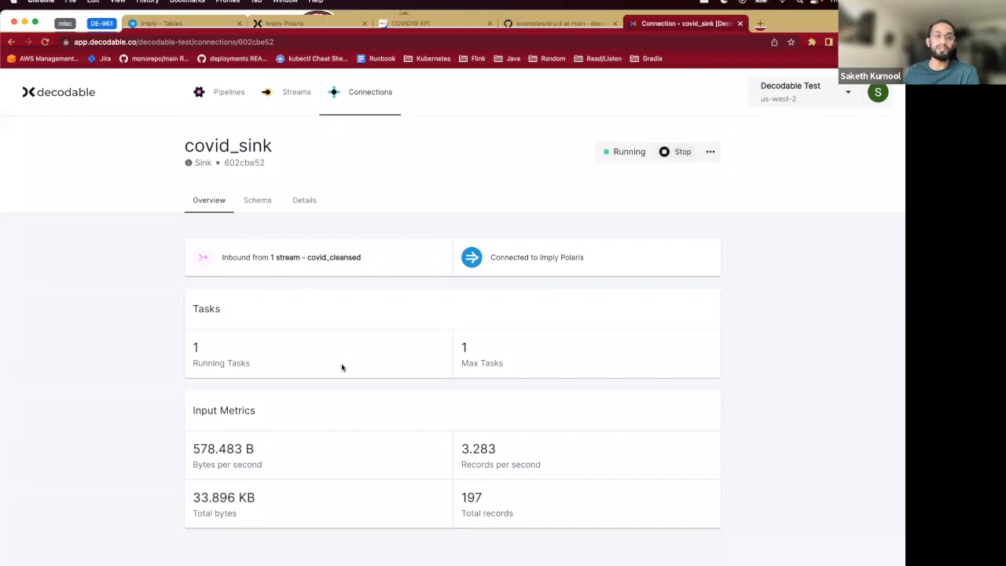
- Switch to the Polaris covid_demo_table tab and check its number of rows
left_click(190, 25)
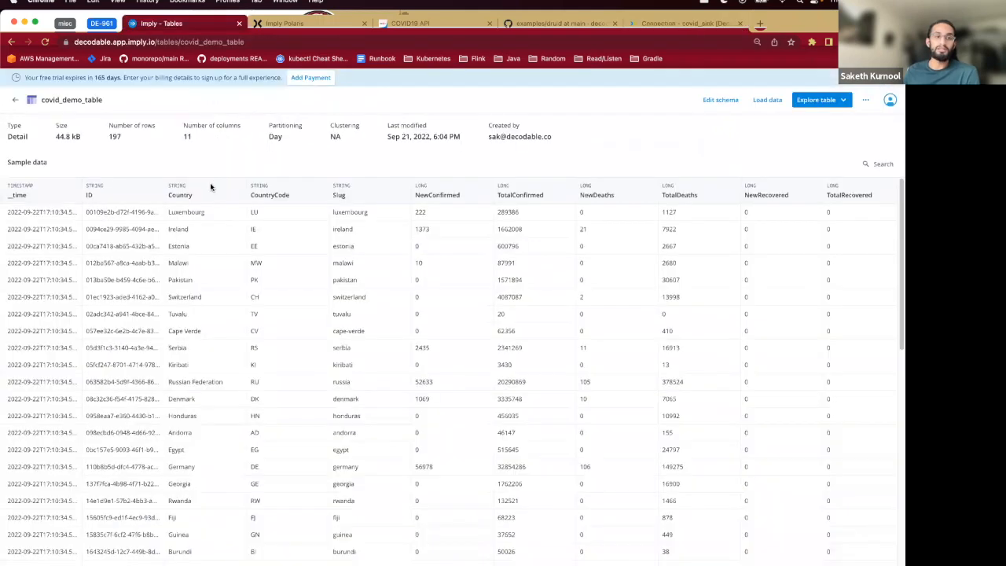
double_click(115, 136)
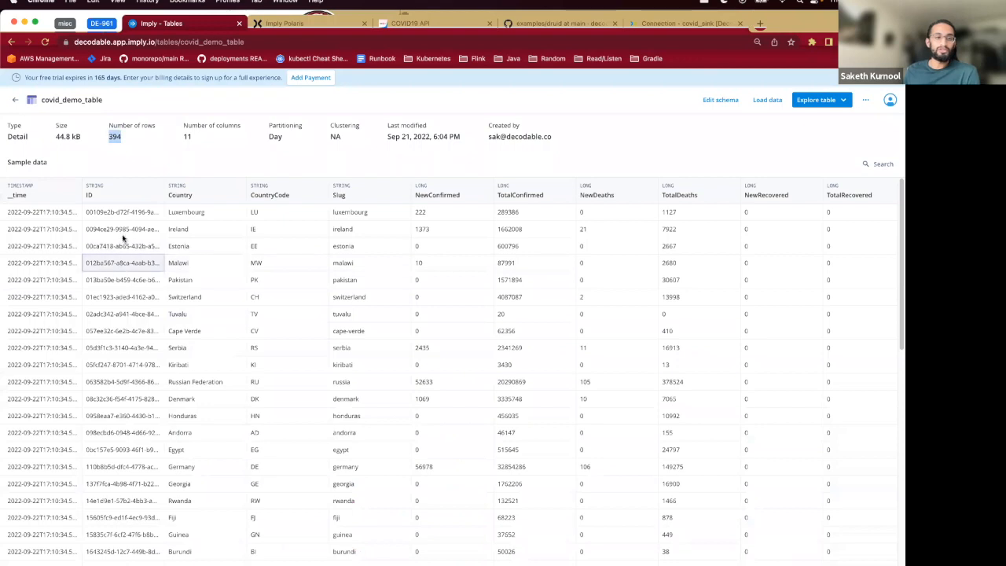
left_click(116, 138)
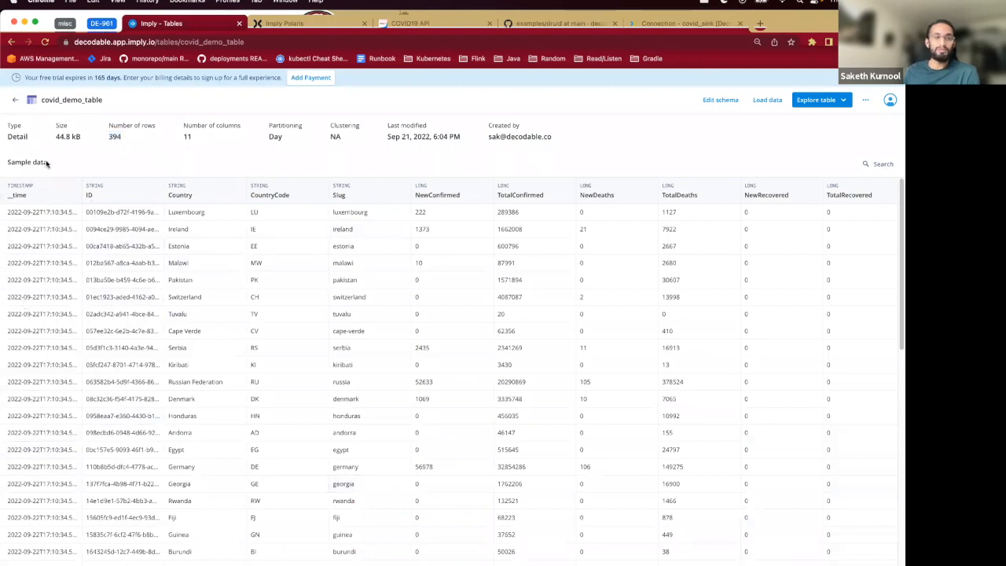
- Open the Polaris SQL workspace and run SELECT * FROM covid_demo_table LIMIT 10, then scroll through the results
left_click(15, 100)
left_click(45, 217)
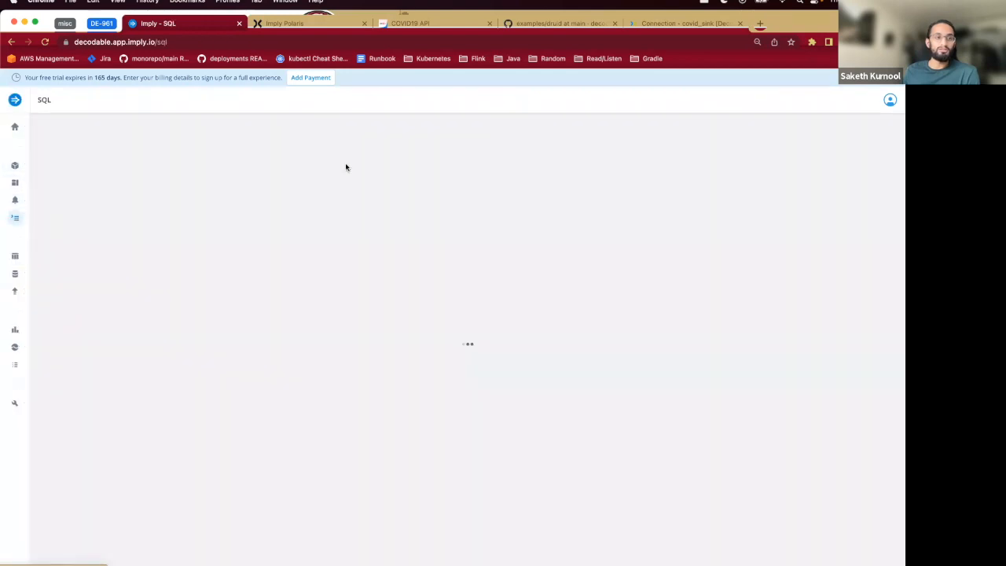
type("SLE")
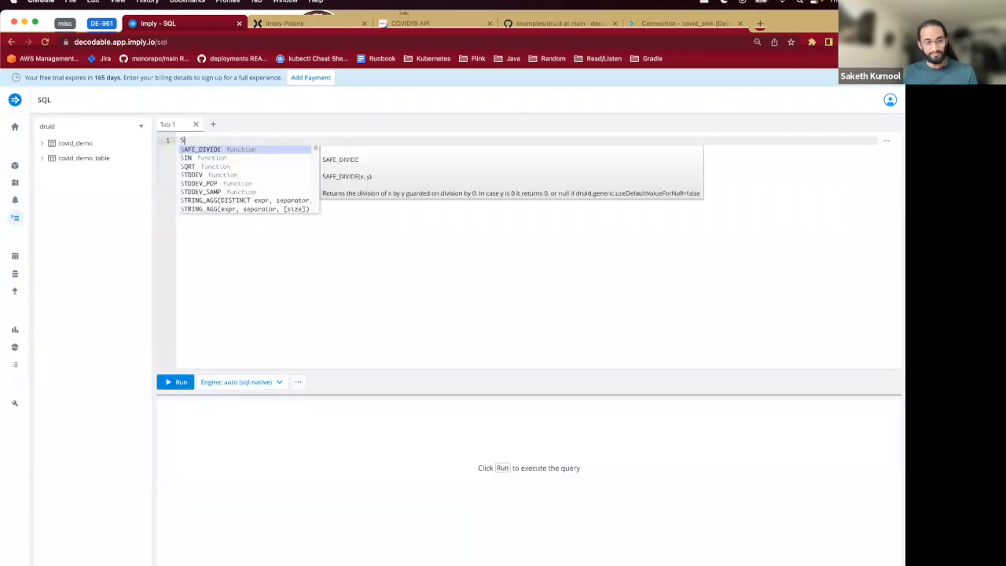
key("BackSpace")
key("BackSpace")
type("ELECT * FROM ")
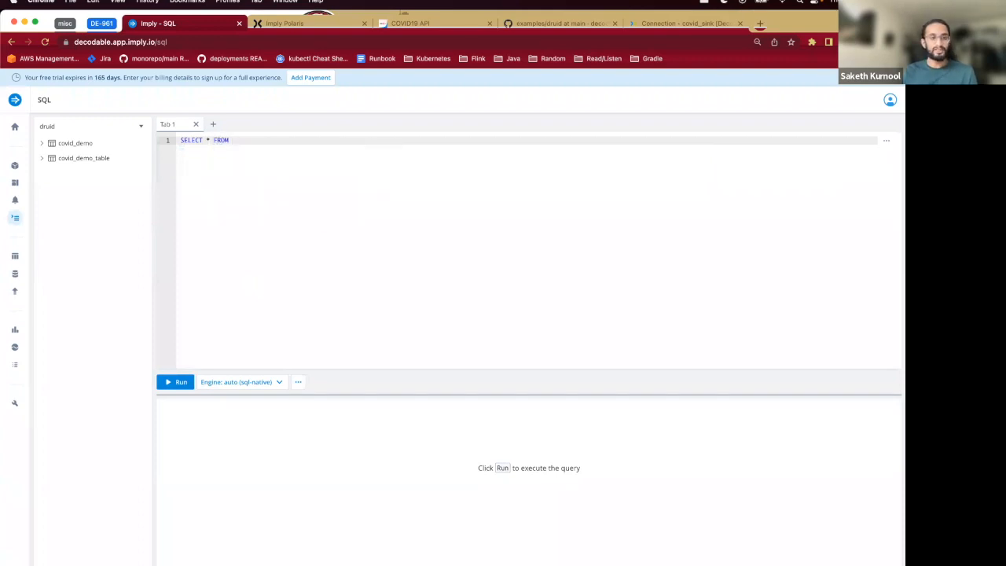
type("covid_demo_table ")
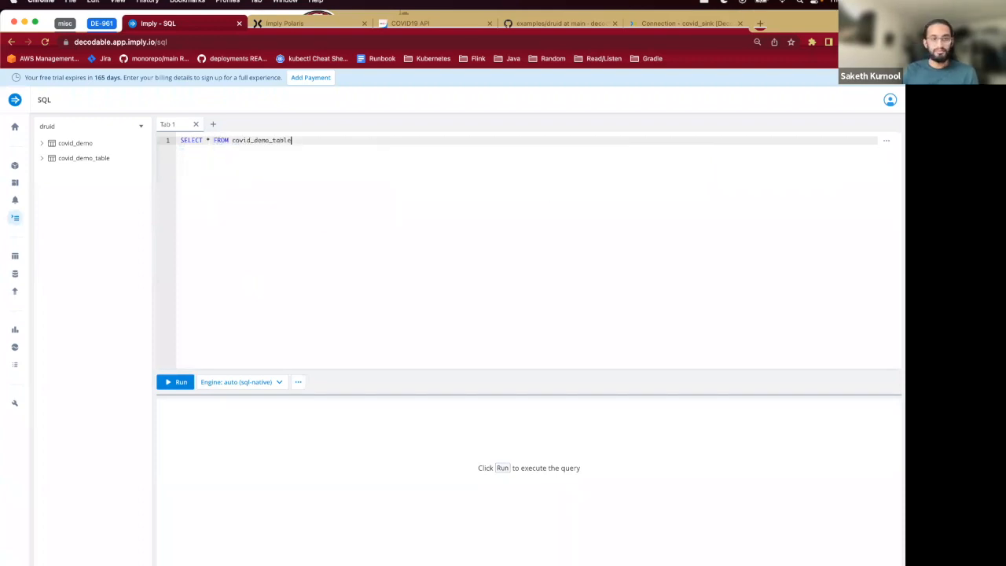
type("LIMIT 10")
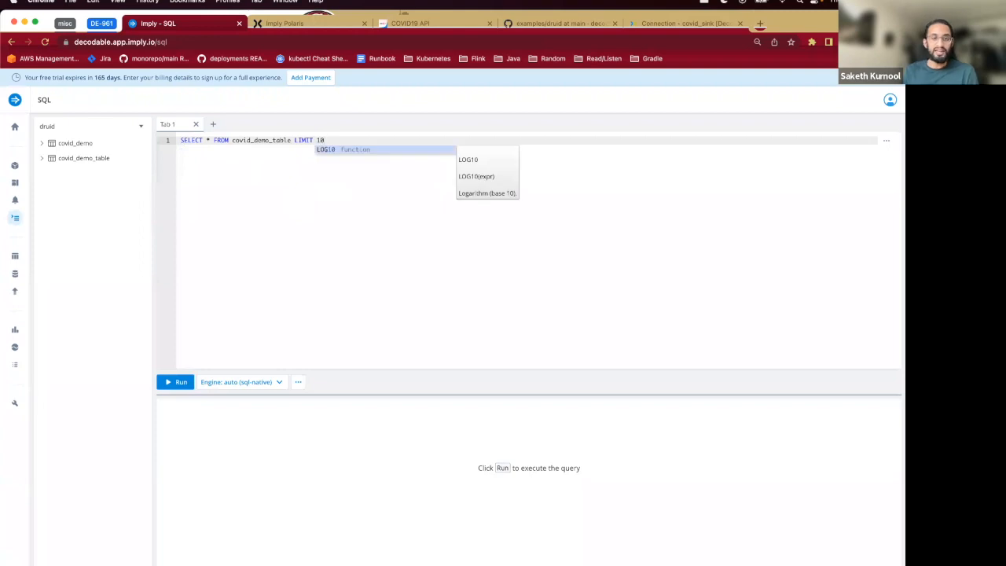
key("Escape")
left_click(182, 383)
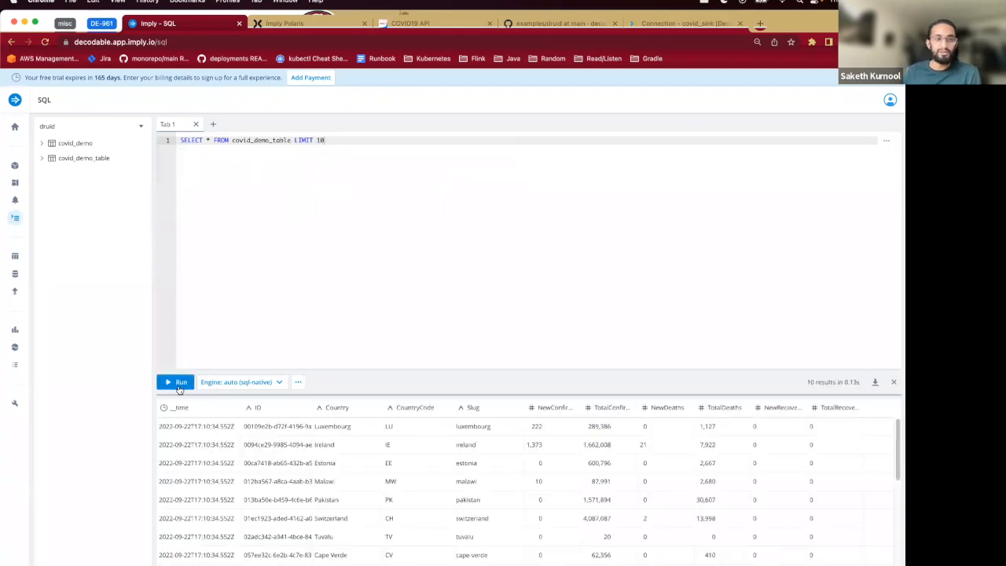
scroll(241, 478, "down", 2)
scroll(204, 448, "up", 2)
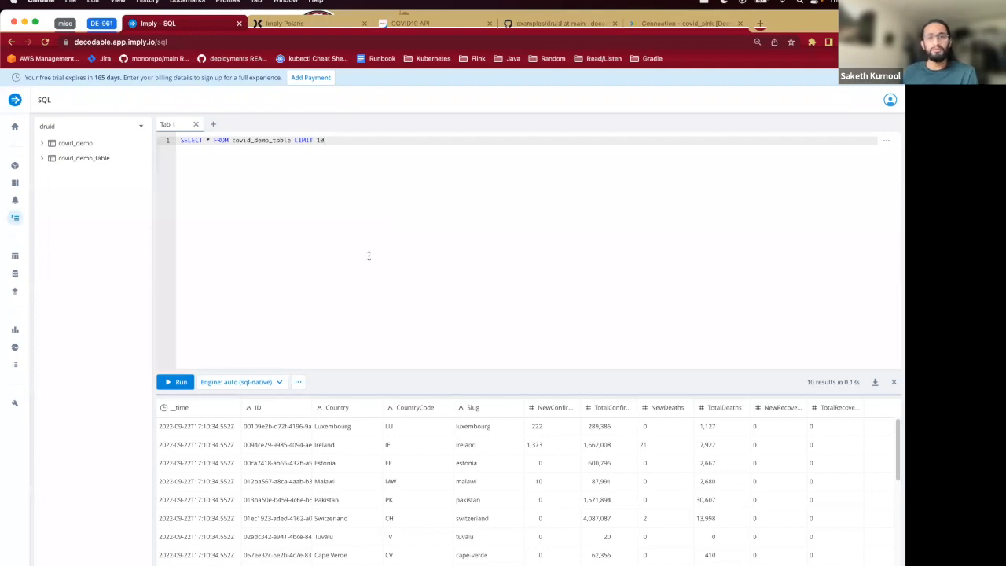
- Review the covid_sink connection in Decodable, then the example README on GitHub
left_click(665, 25)
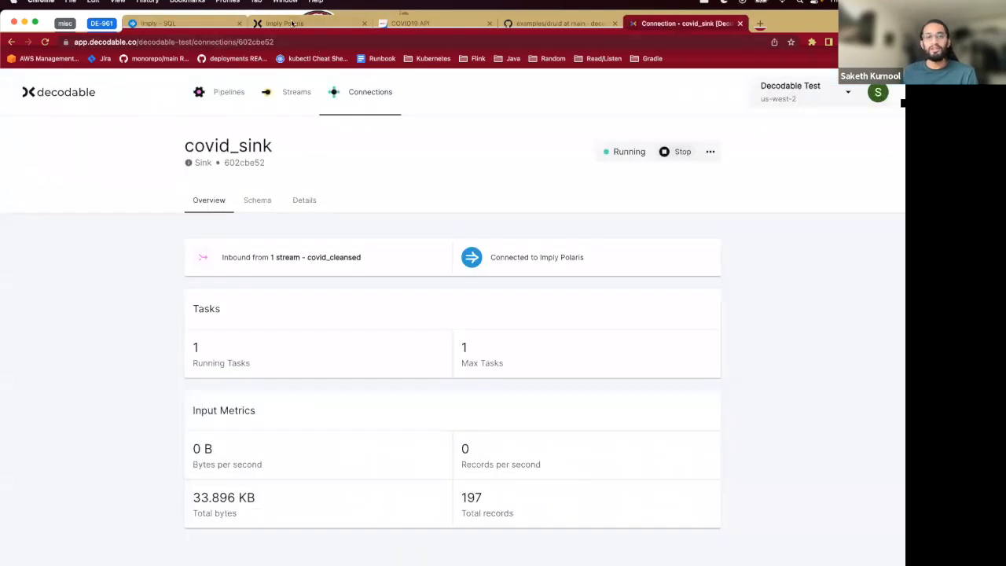
left_click(558, 26)
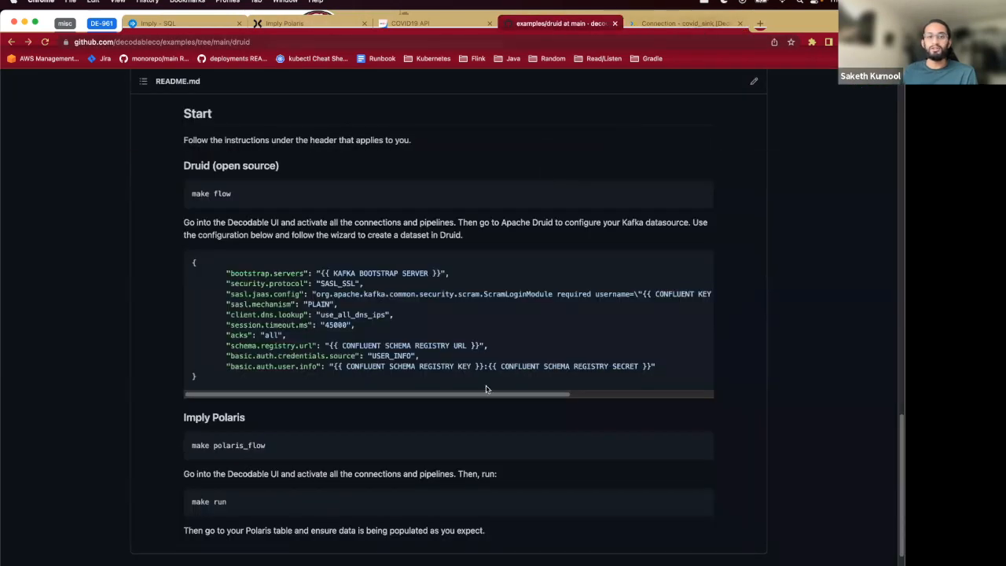
scroll(486, 389, "up", 15)
scroll(487, 364, "down", 6)
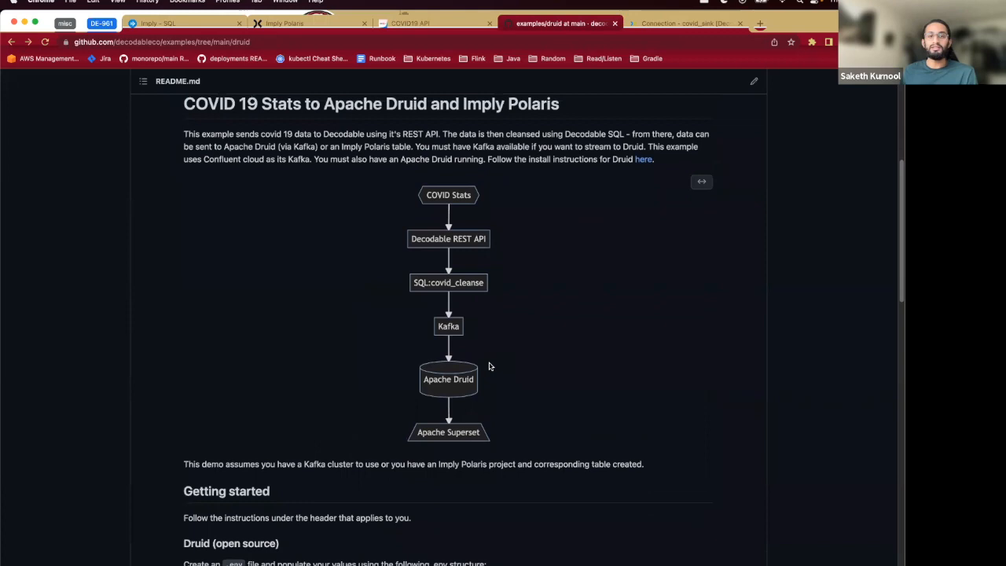